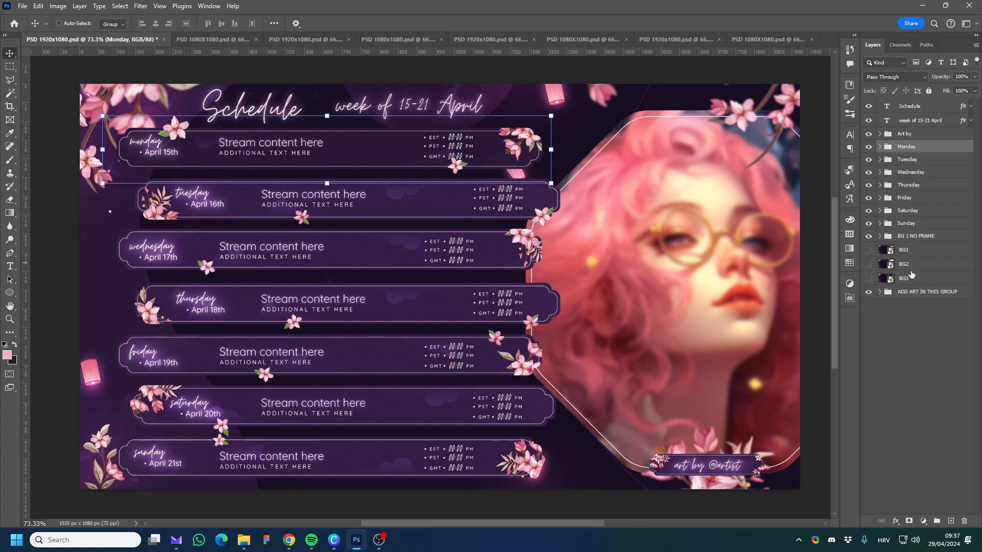
Try repositioning the DELETE placeholder artwork in the ADD ART IN THIS GROUP folder within the frame.
click(881, 292)
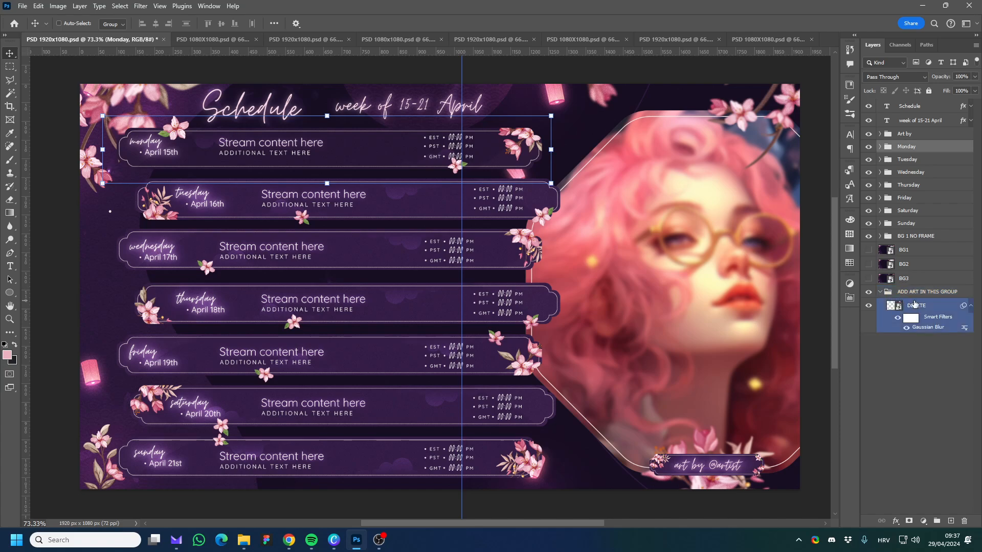
click(969, 306)
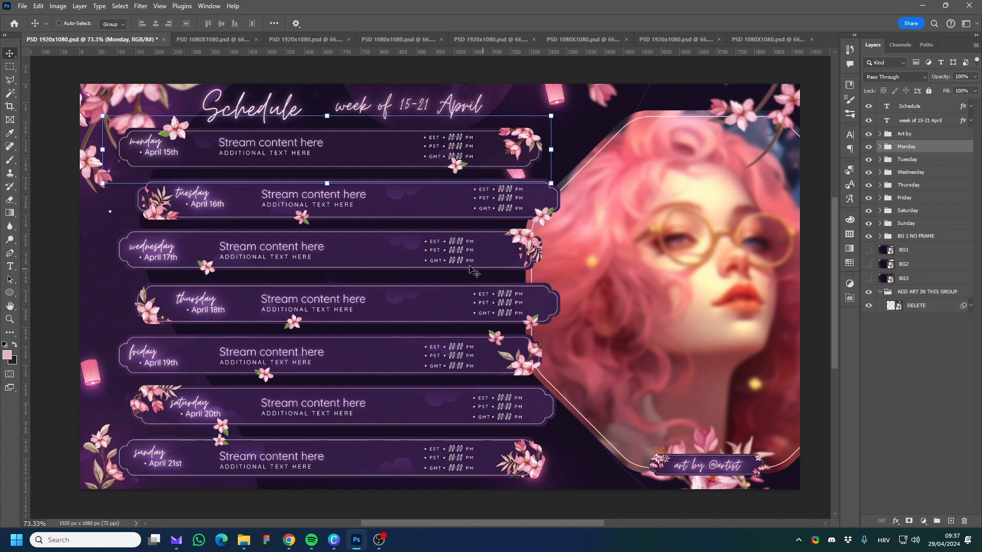
ctrl+click(787, 313)
drag(787, 313, 665, 296)
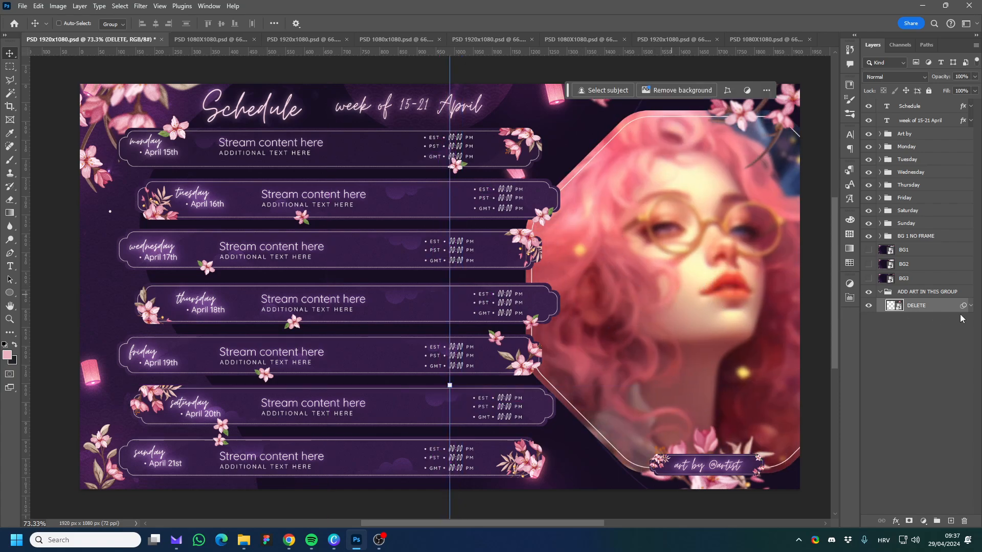
click(903, 292)
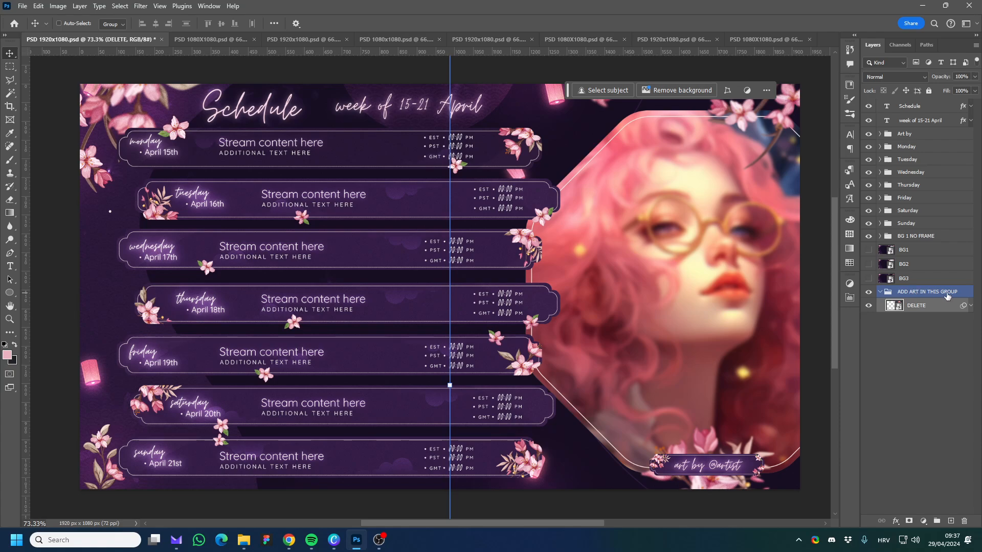
click(901, 305)
drag(708, 307, 653, 309)
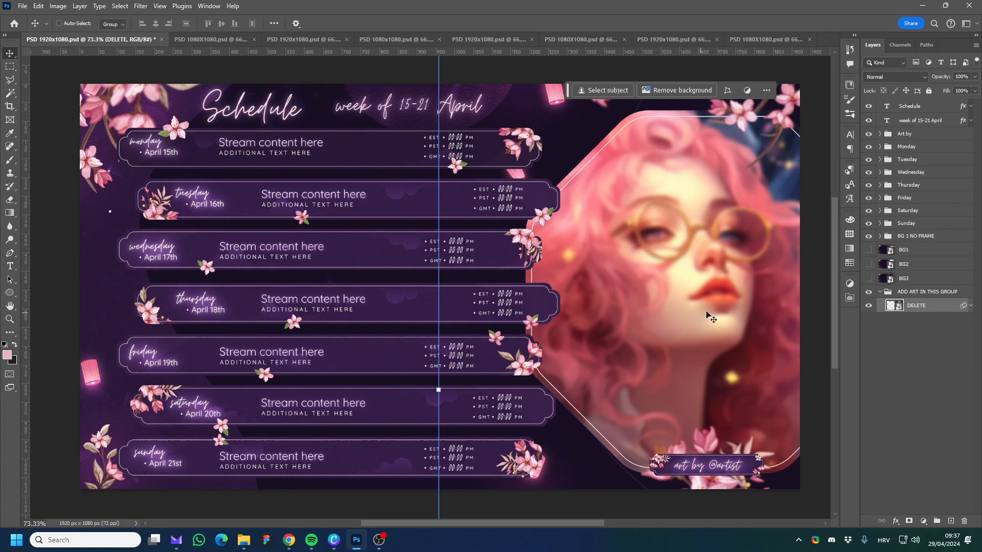
drag(668, 312, 674, 317)
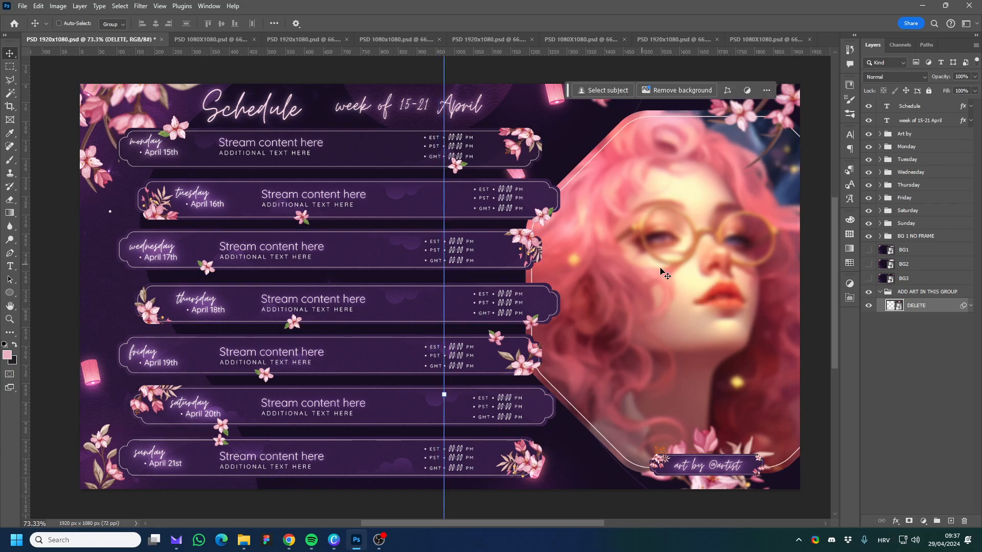
drag(665, 305, 553, 287)
drag(694, 300, 710, 296)
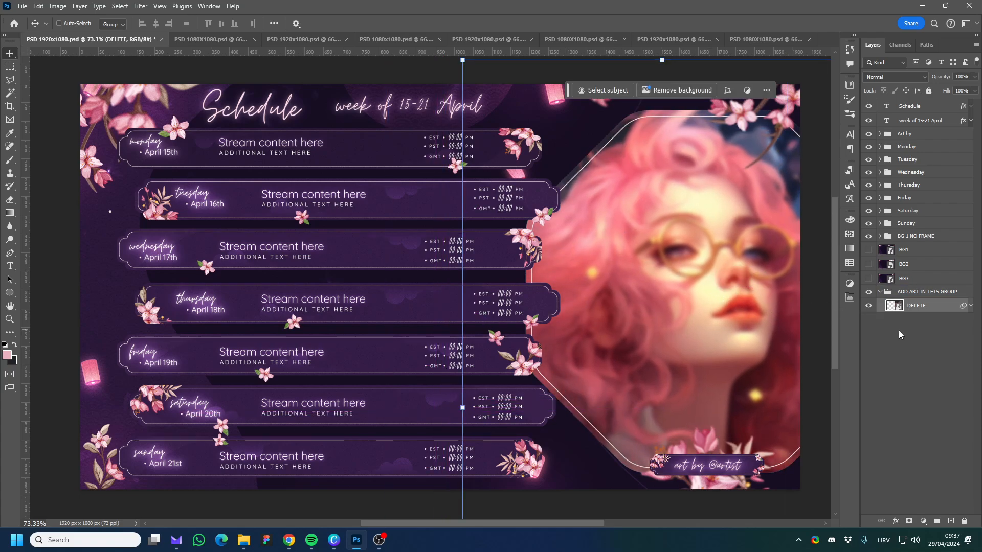
click(879, 292)
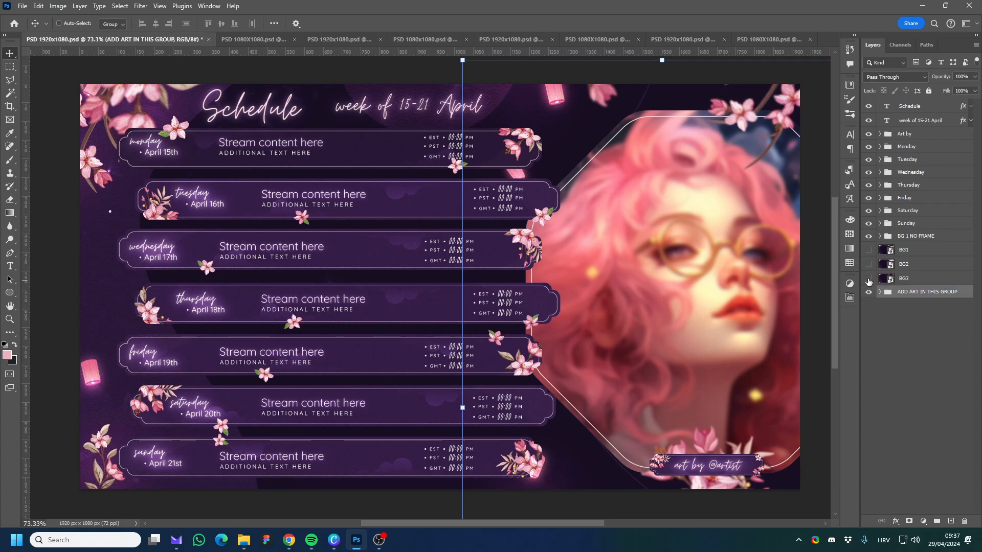
Preview the framed BG1 background in place of BG 1 NO FRAME, and switch back to BG 1 NO FRAME.
click(921, 237)
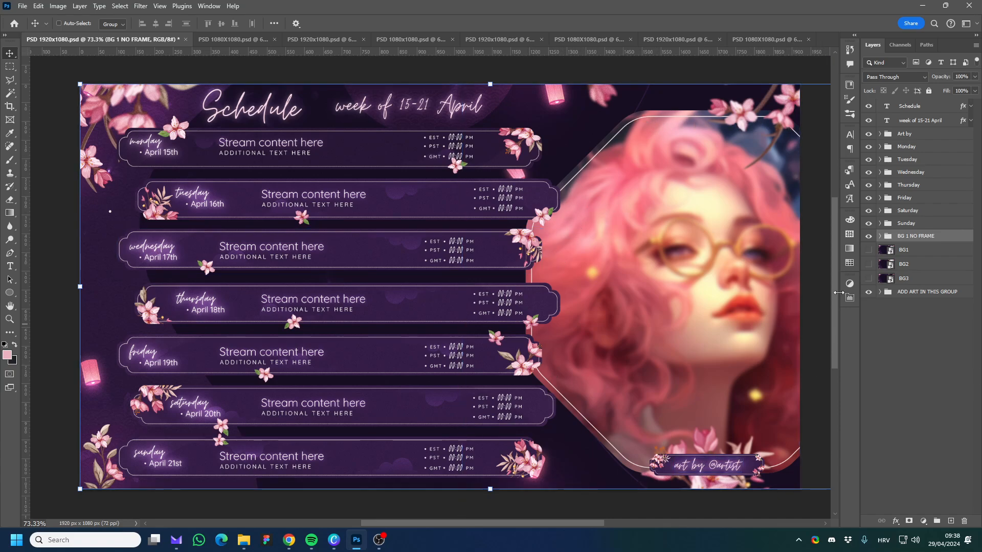
click(868, 249)
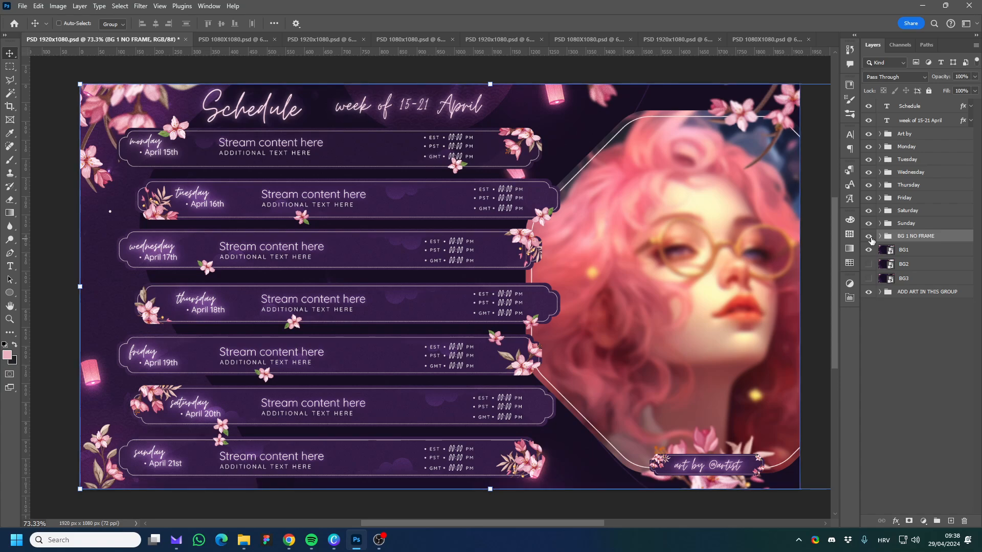
click(867, 236)
click(921, 250)
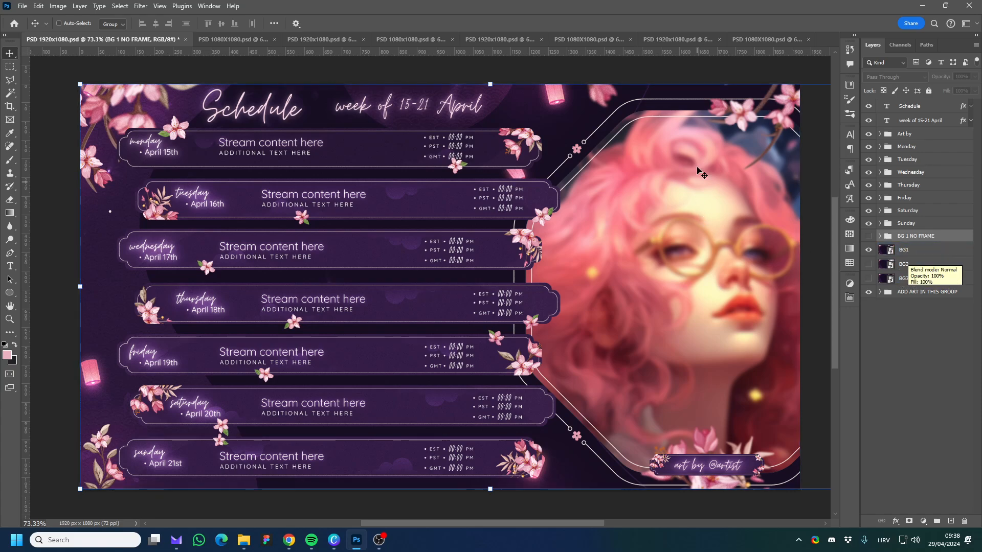
click(868, 249)
click(868, 235)
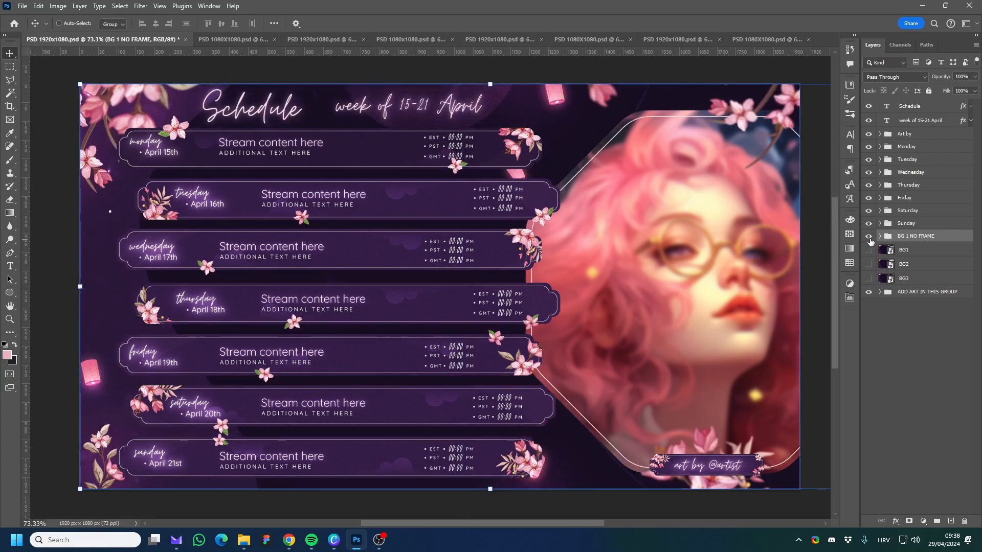
Hide the BG 1 NO FRAME background group and show the BG2 background.
click(868, 223)
click(867, 235)
click(868, 224)
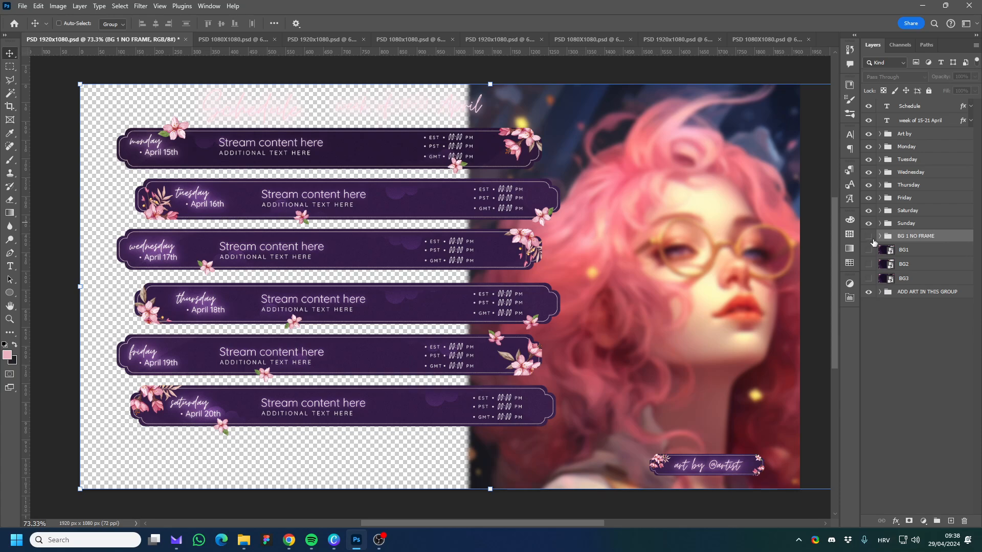
click(868, 264)
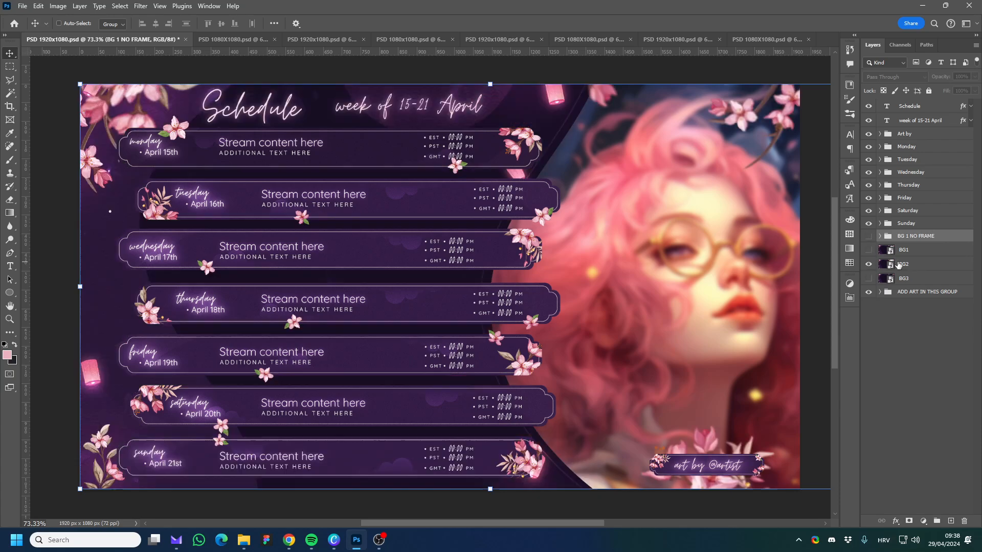
click(898, 264)
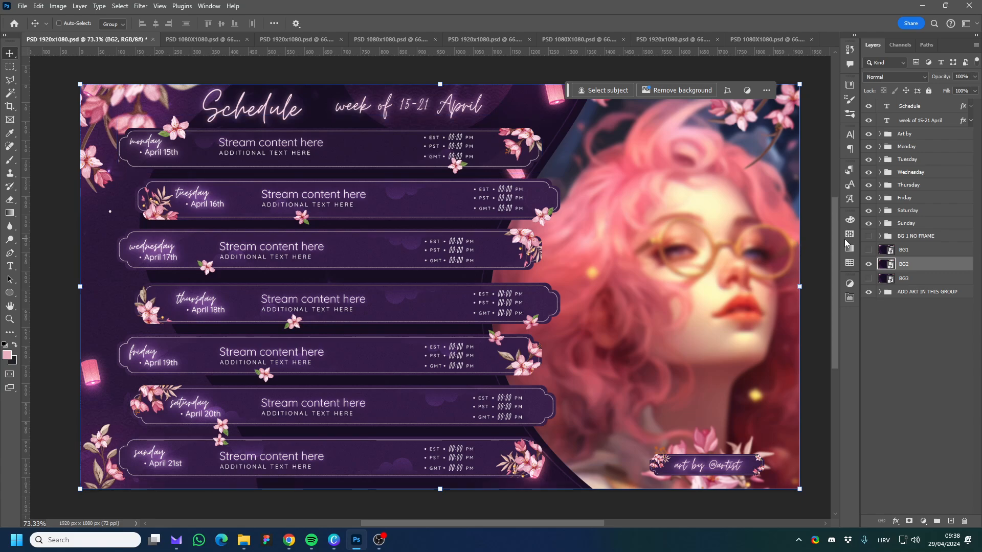
Hide the BG2 background and show BG3 in its place.
click(868, 264)
click(868, 278)
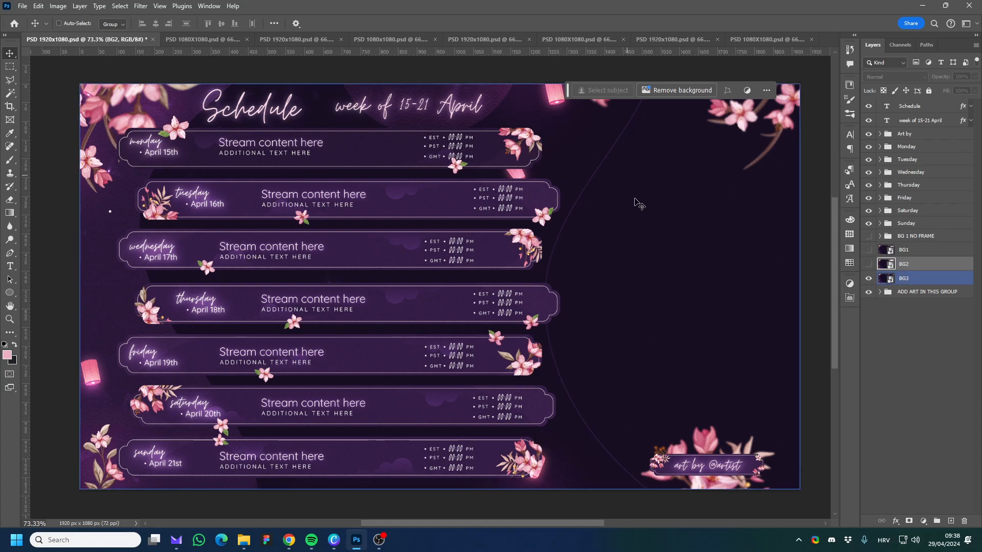
click(875, 296)
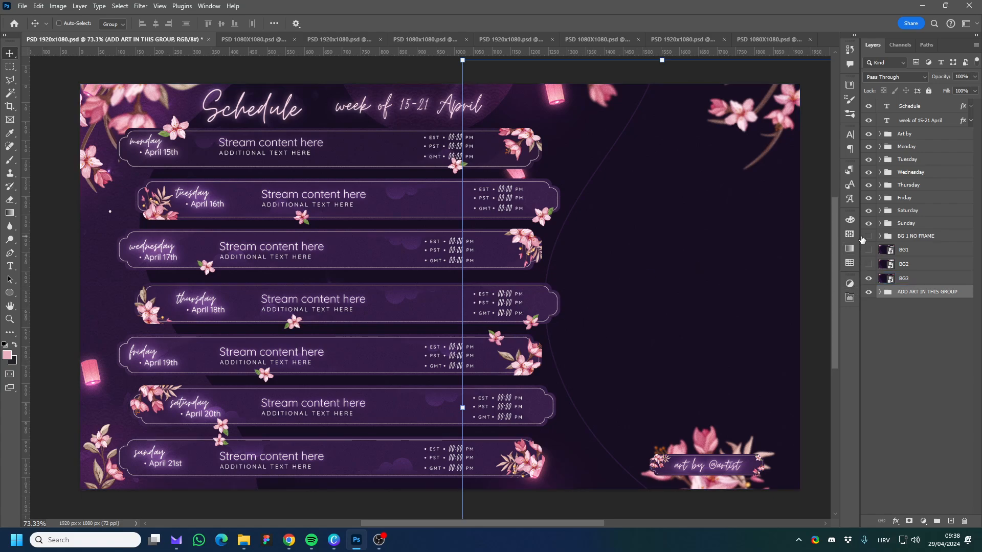
In the Sunday group, hide the 1 day version and show the Offline version.
click(922, 223)
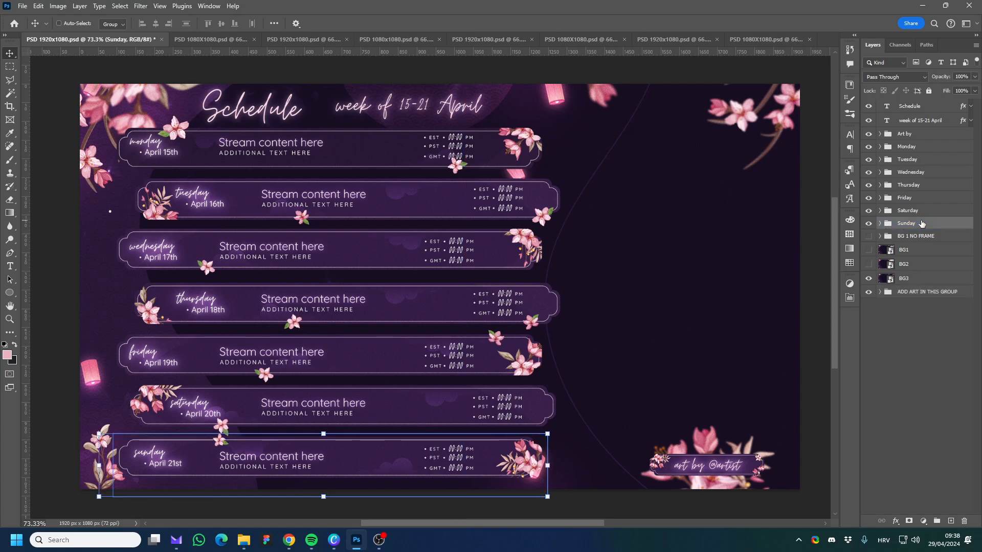
click(879, 223)
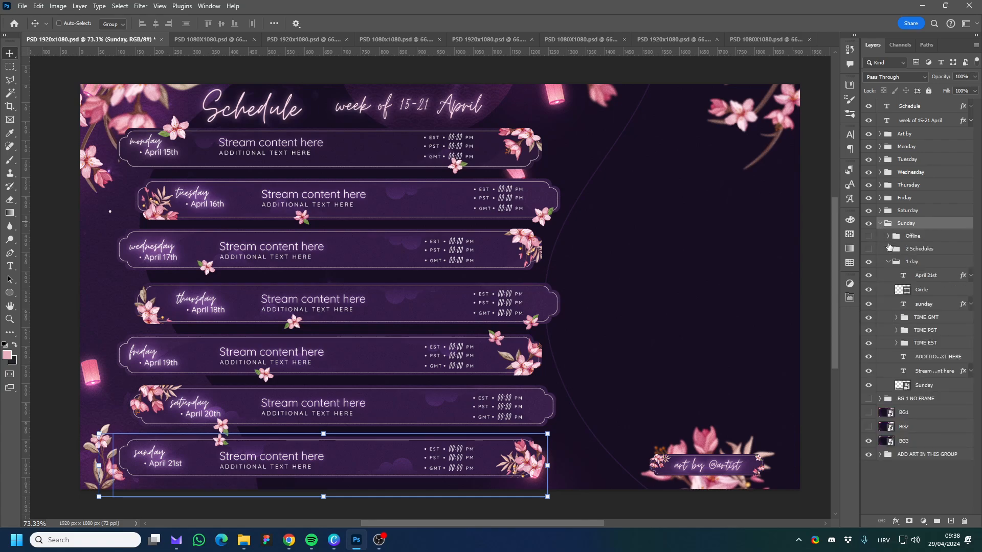
click(888, 267)
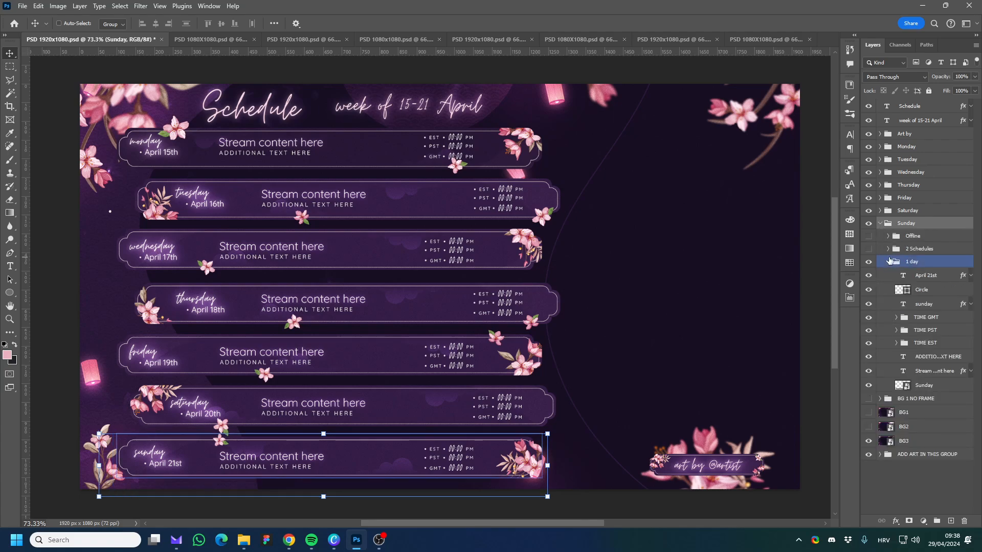
click(888, 262)
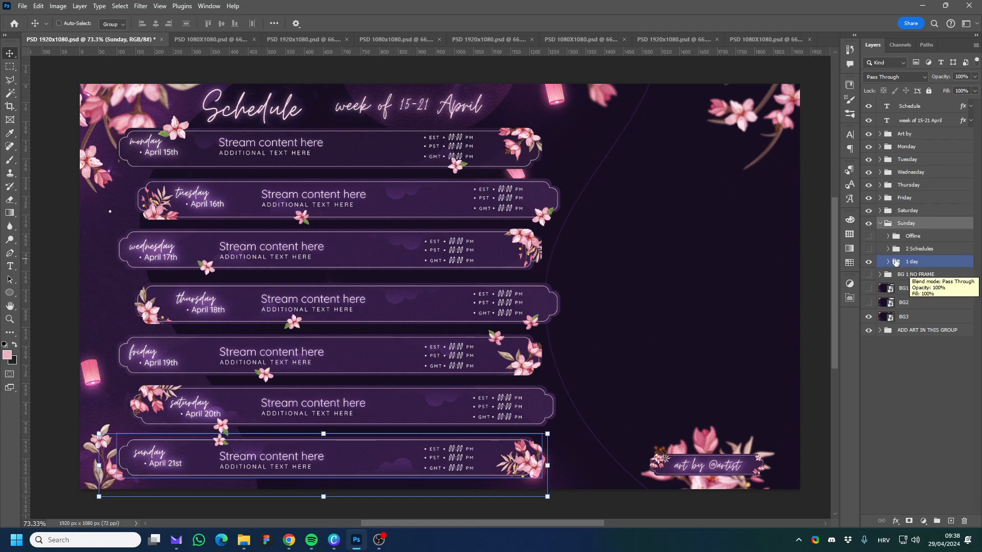
click(868, 262)
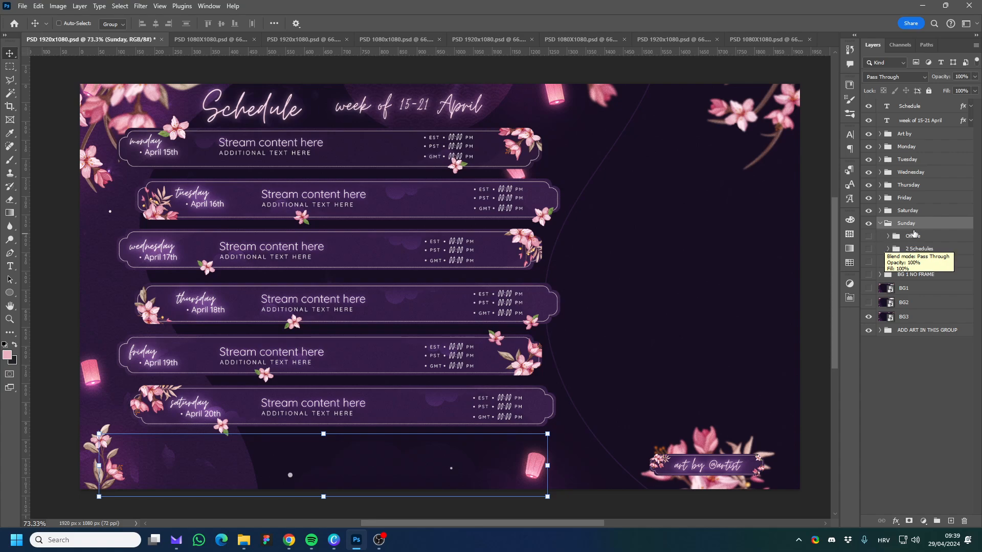
click(869, 237)
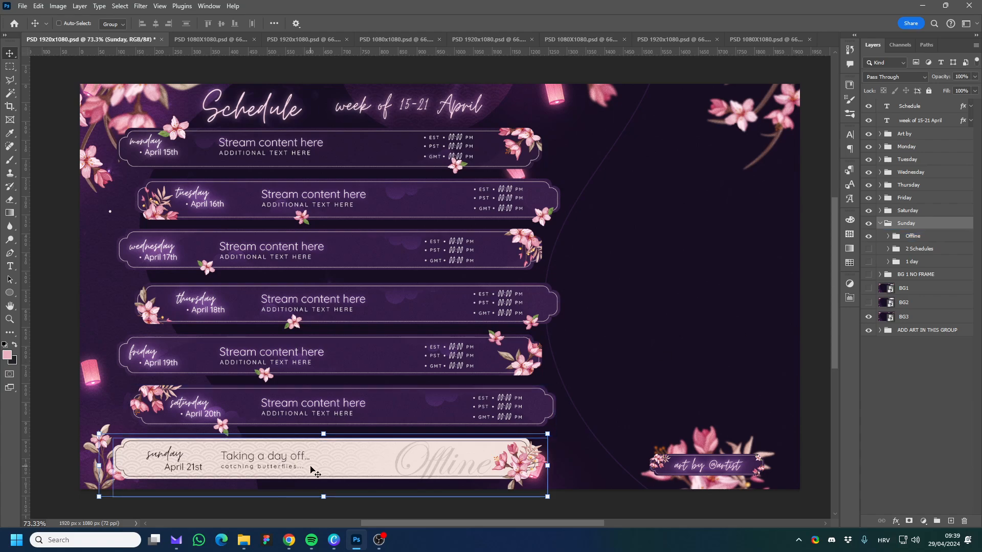
Inside Sunday's Offline group, hide the Offline-2 banner and show the Offline banner.
click(894, 237)
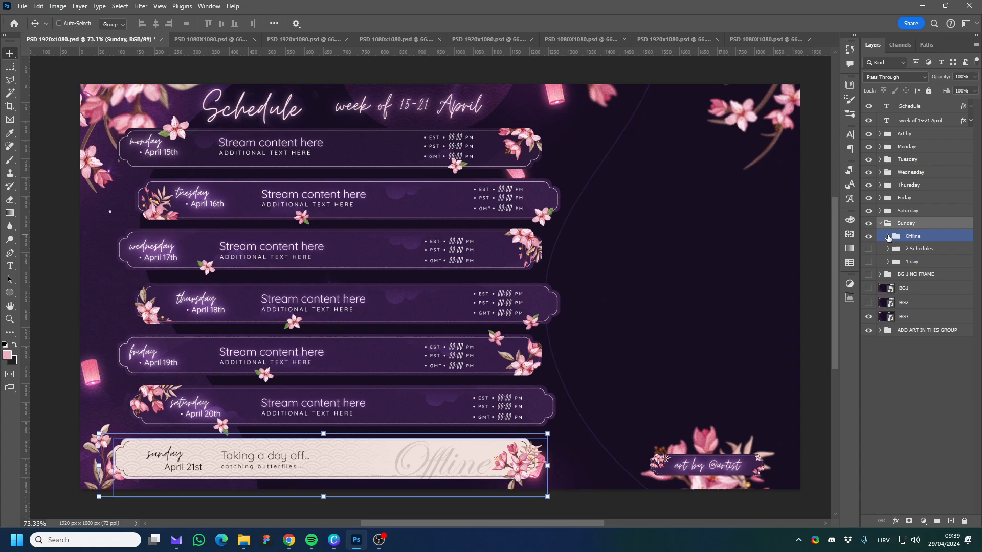
click(888, 236)
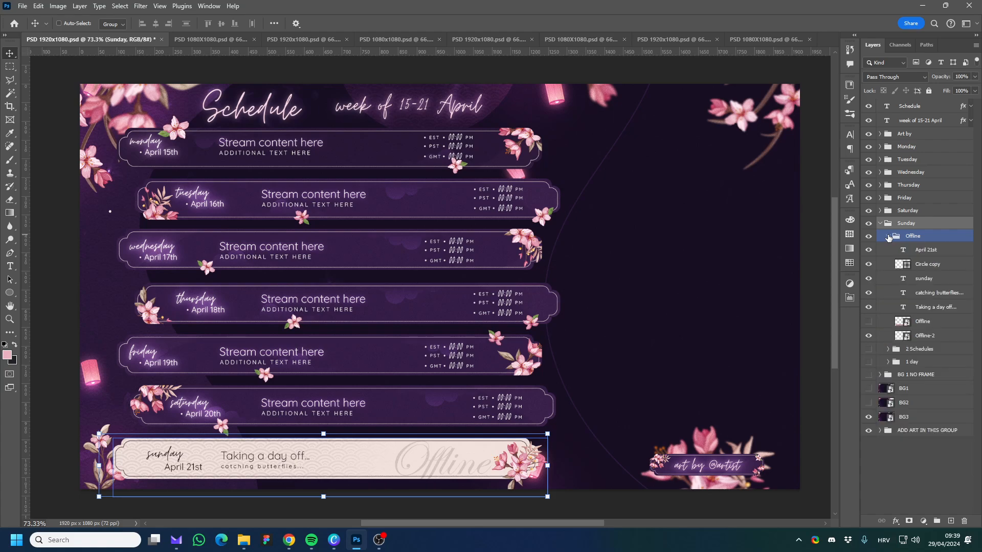
click(929, 322)
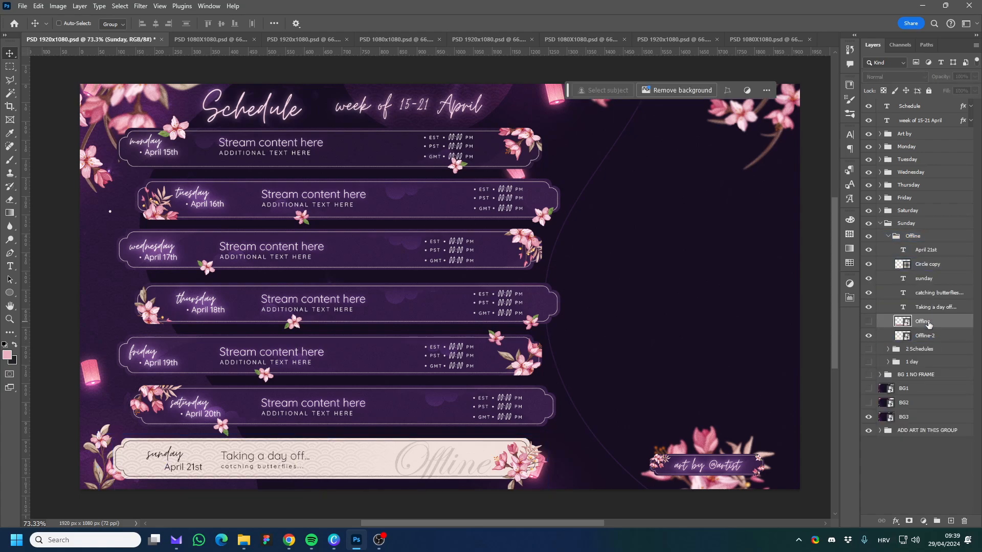
click(869, 336)
click(869, 322)
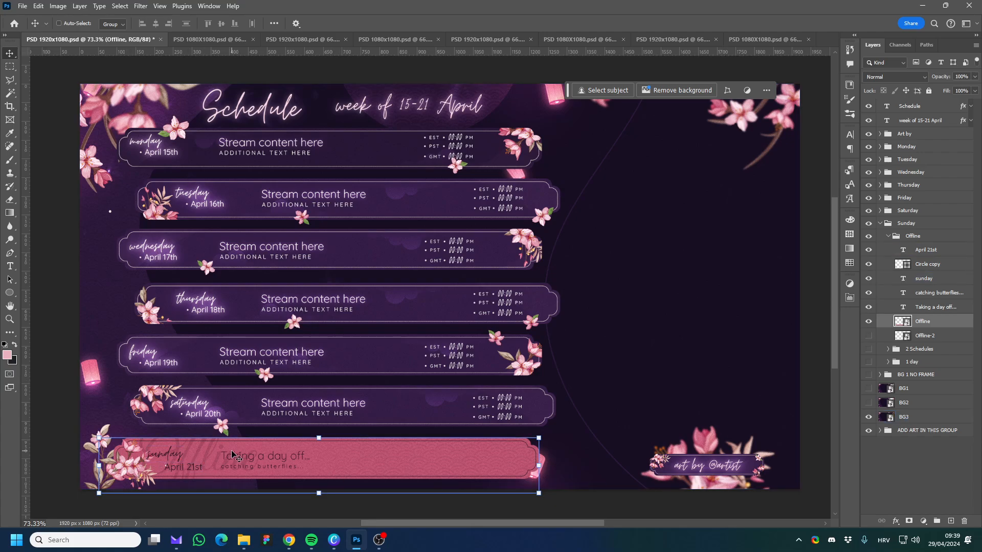
Delete the Circle copy layer from Sunday's Offline group.
click(918, 265)
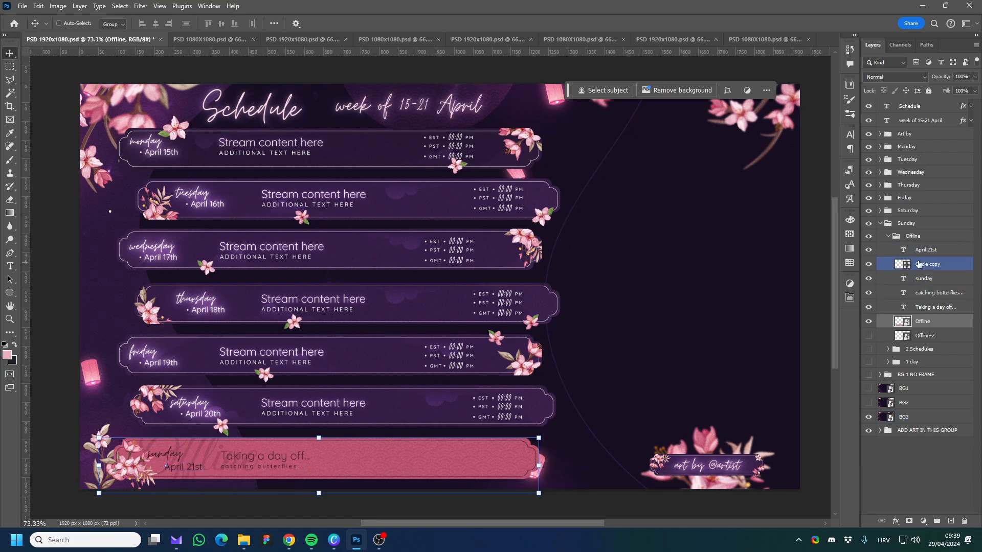
key(Delete)
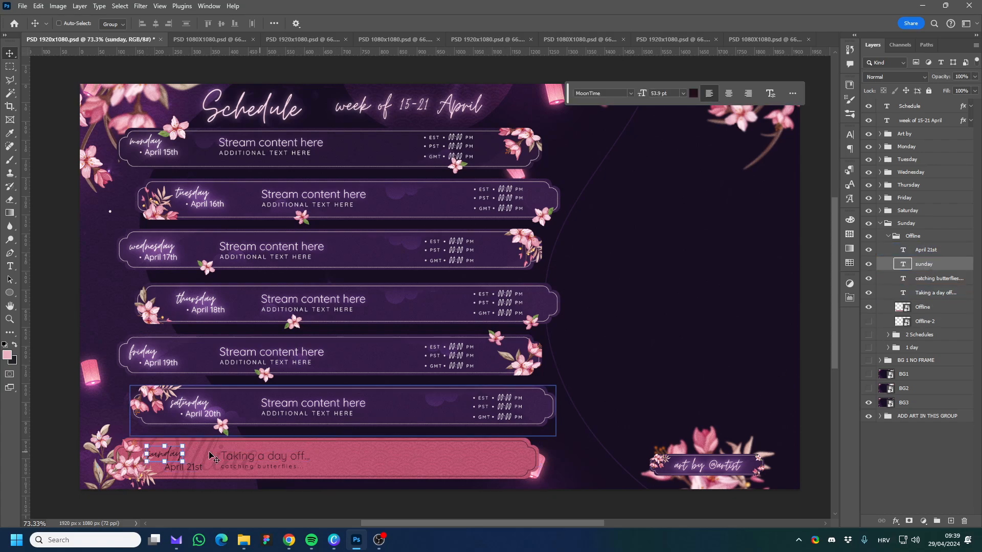
ctrl+click(193, 448)
Move Sunday's four offline text layers together to the right along the banner, clear of the Offline lettering.
click(929, 252)
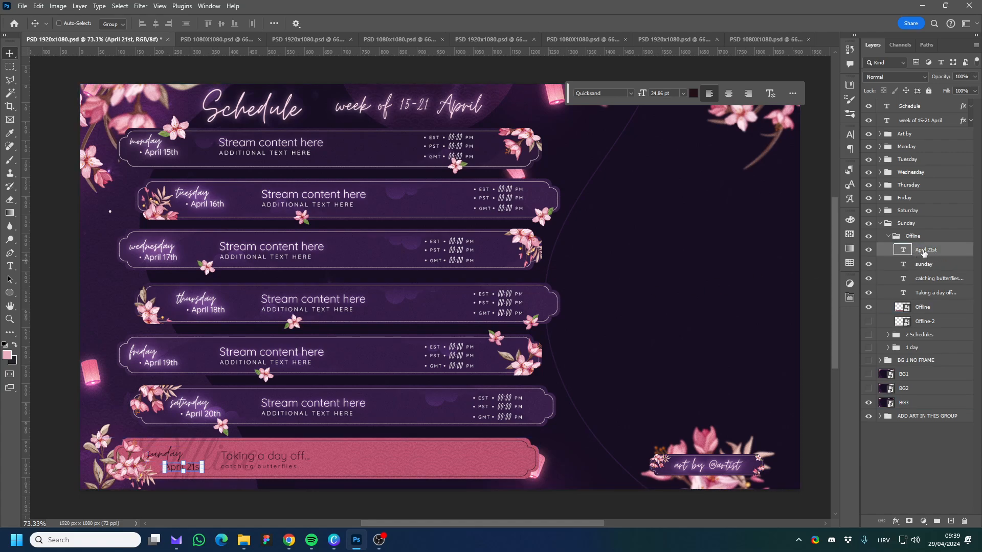
click(919, 268)
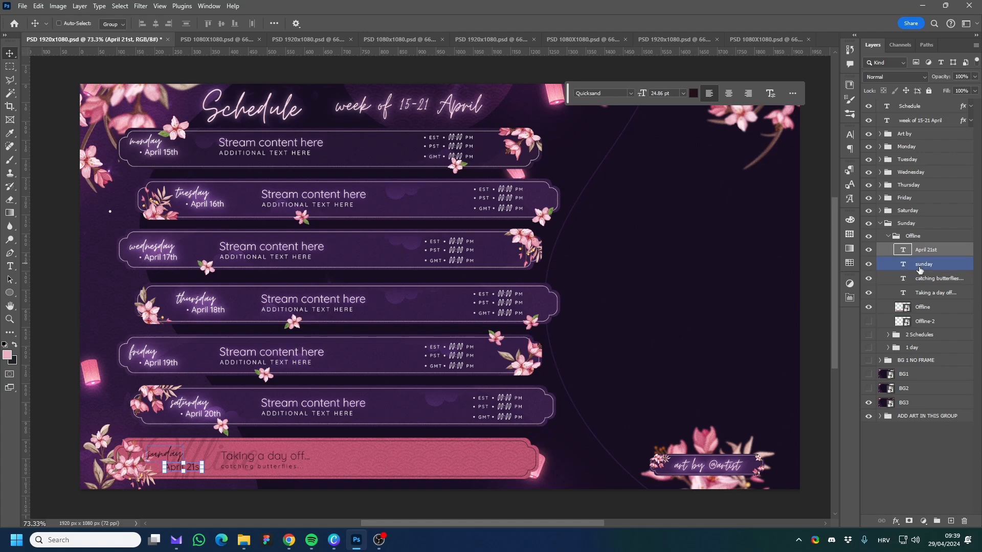
shift+click(931, 293)
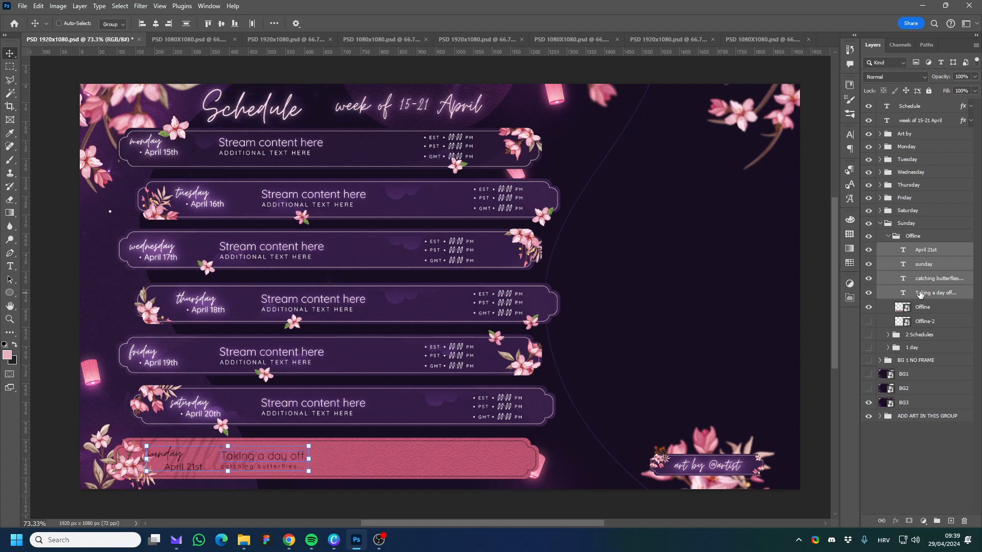
drag(290, 462, 470, 461)
drag(470, 461, 454, 463)
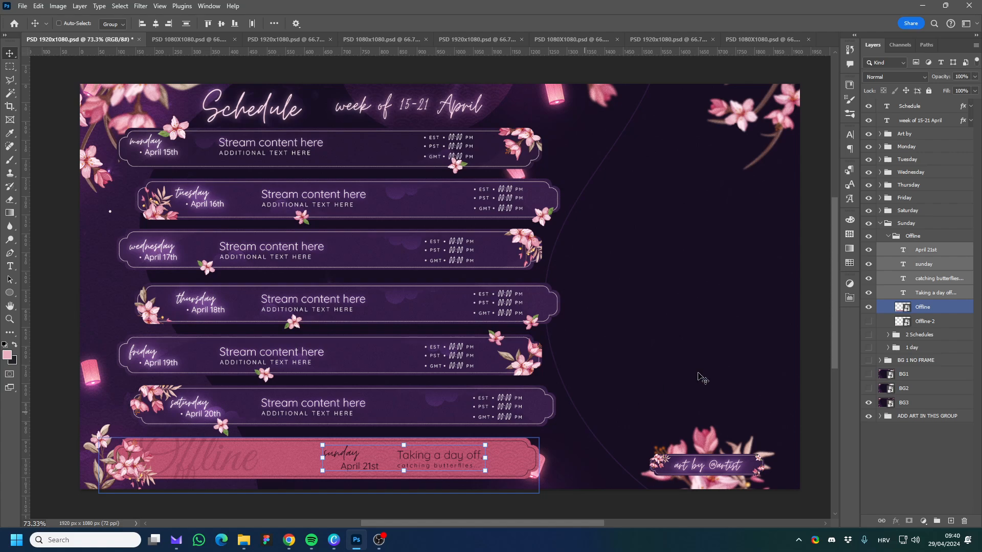
Reselect Sunday's four offline text layers and move them together slightly left and down on the banner.
ctrl+click(922, 307)
click(929, 251)
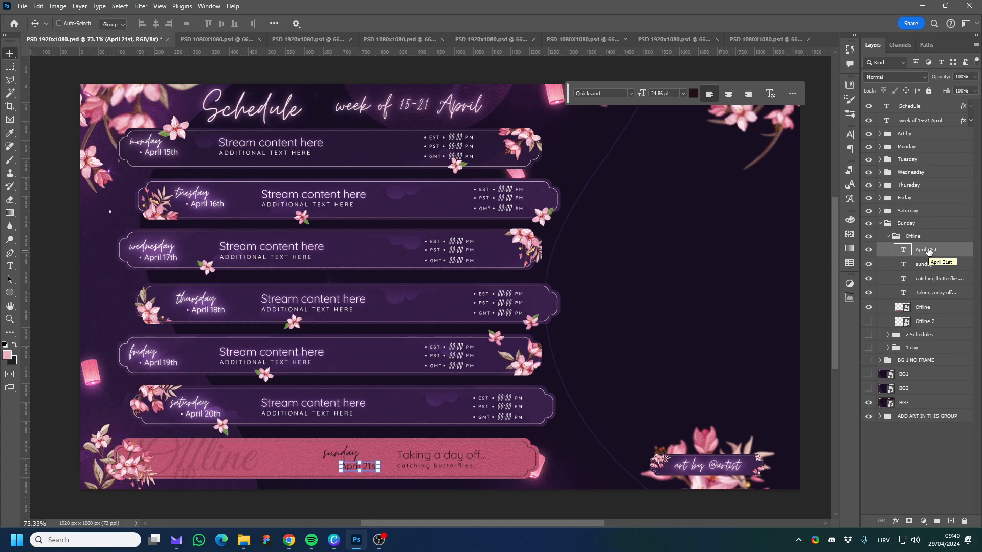
shift+click(931, 297)
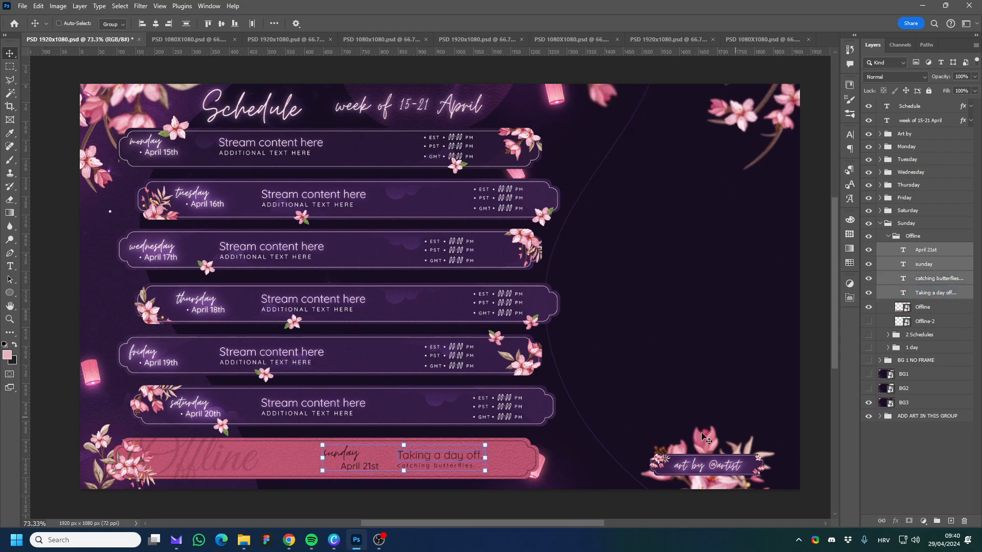
mouse_move(450, 463)
mouse_down()
mouse_move(421, 464)
mouse_move(435, 459)
mouse_move(442, 475)
mouse_up()
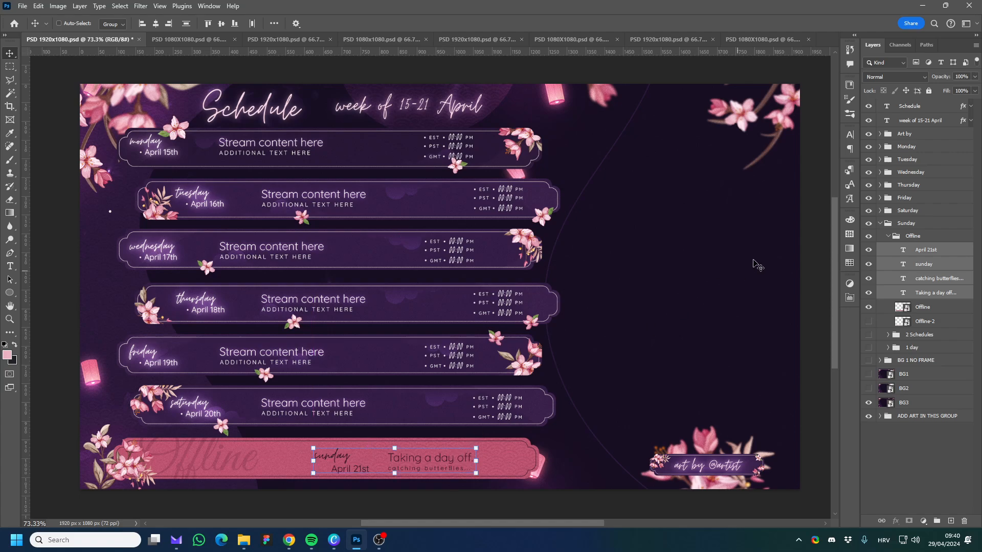
Change the text colour of Sunday's four offline text layers to white (ffffff).
click(850, 136)
click(823, 195)
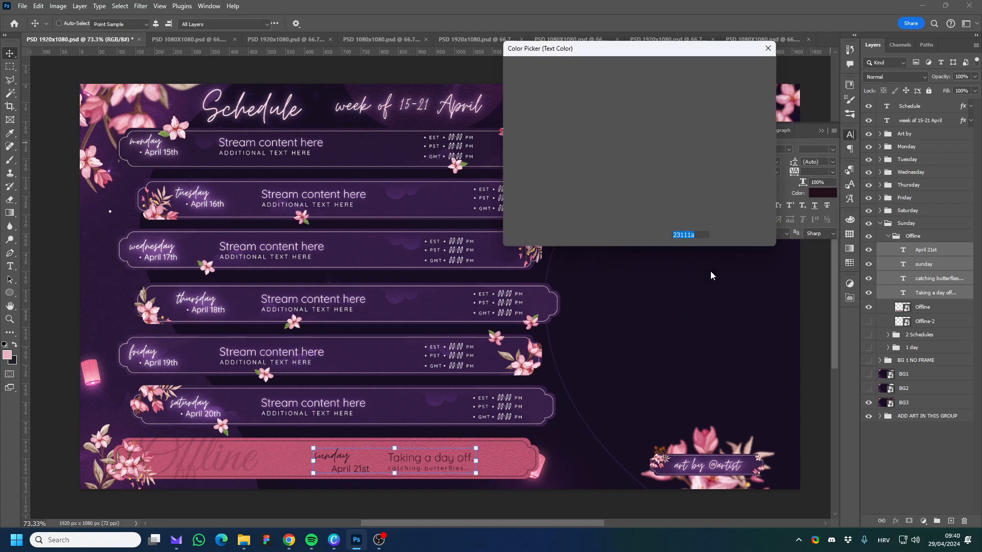
click(733, 384)
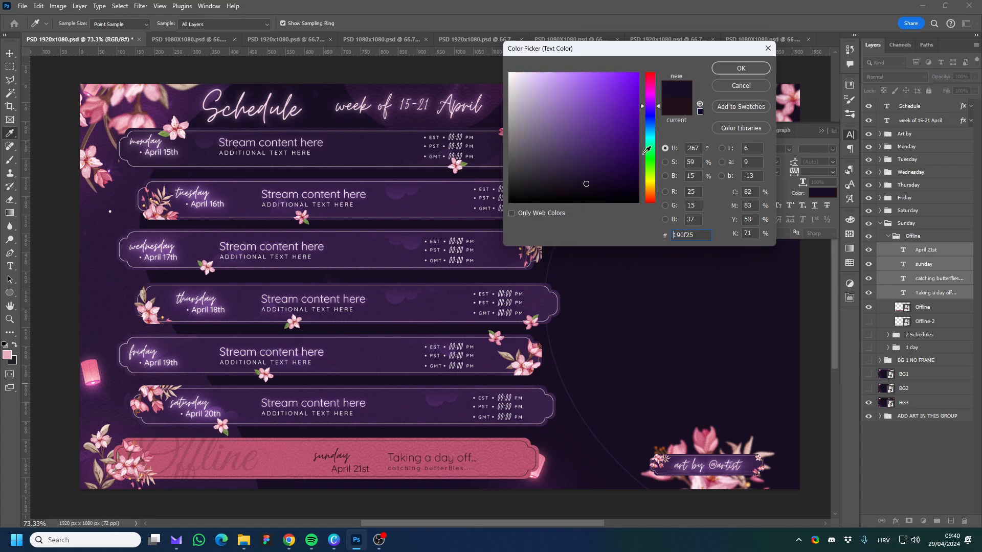
drag(545, 90, 505, 63)
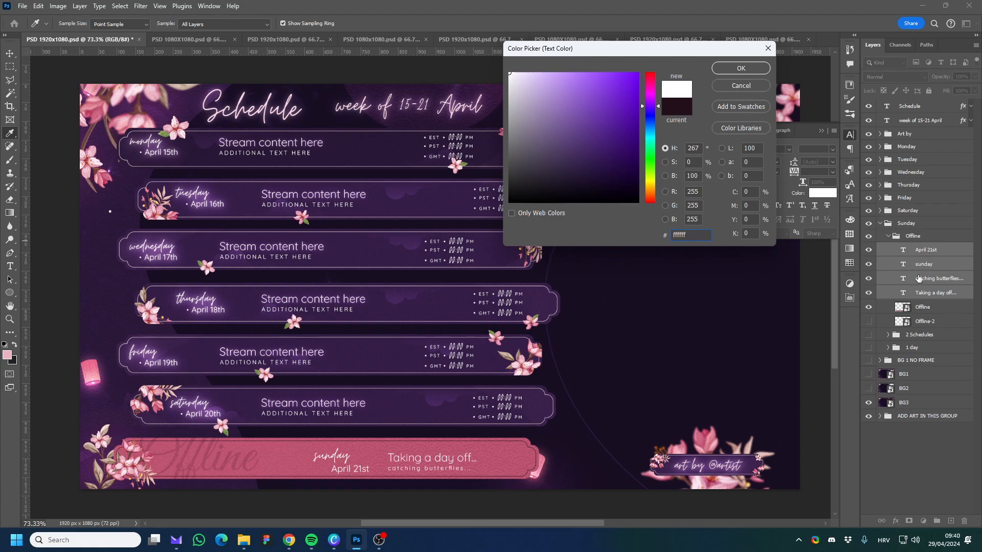
click(741, 68)
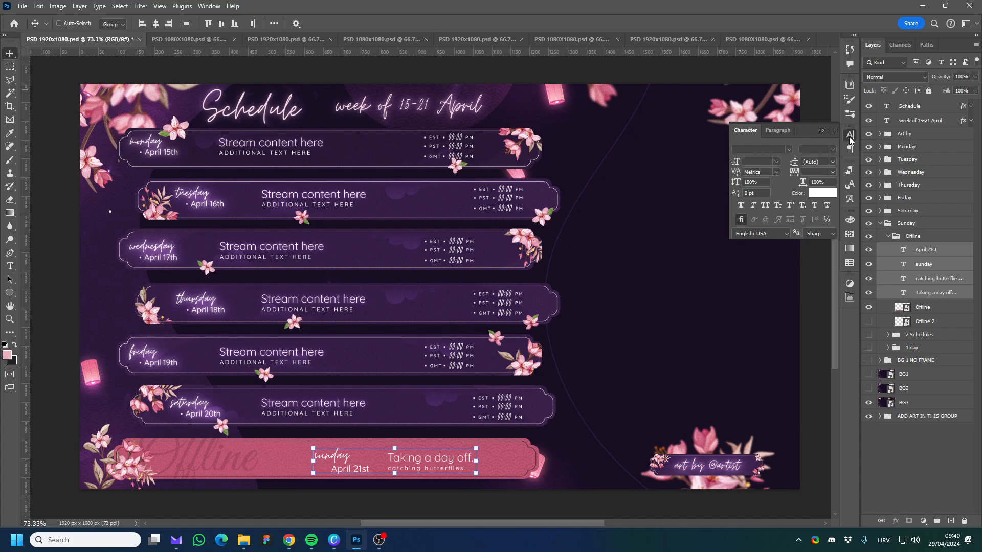
Try bright red (fa1212) as the text colour of Sunday's four offline text layers, without applying it.
click(210, 6)
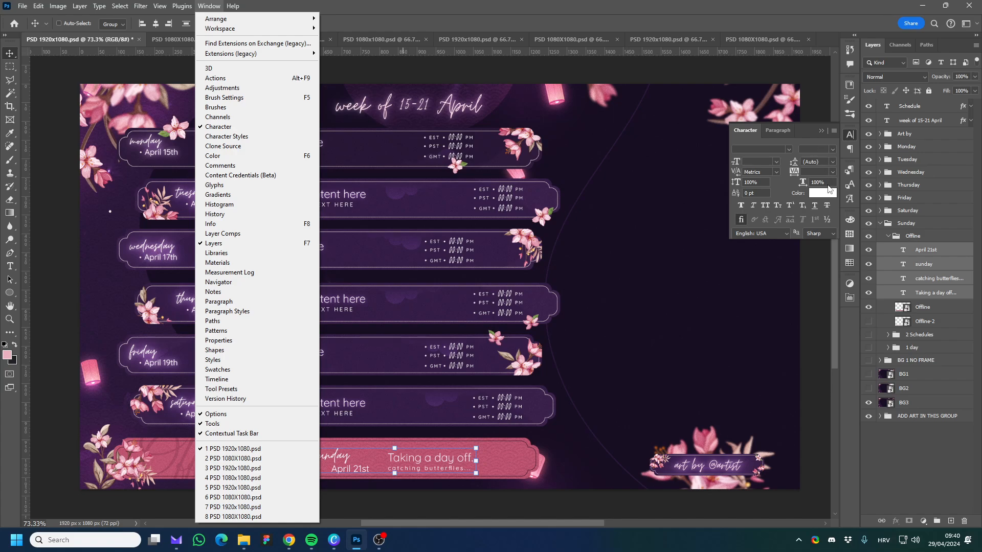
click(824, 197)
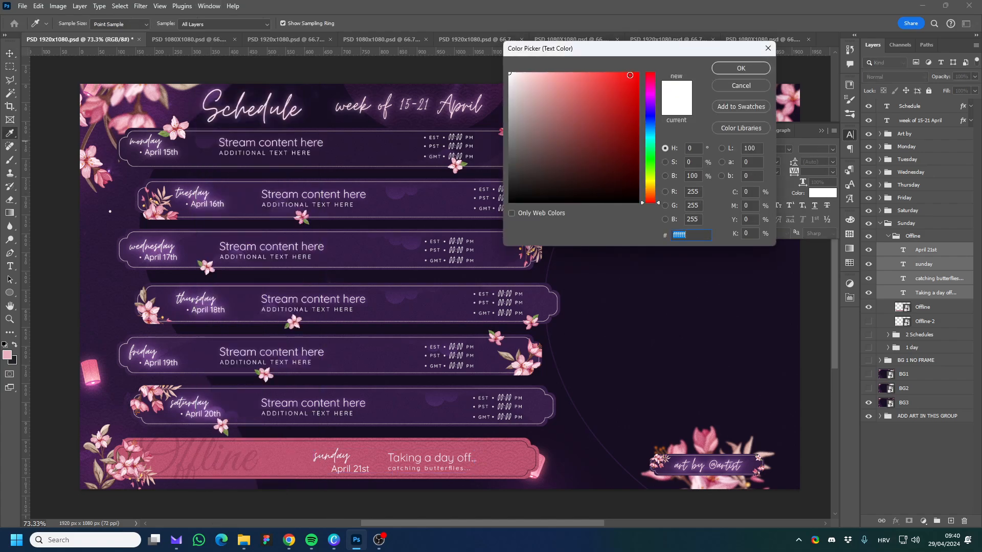
click(630, 75)
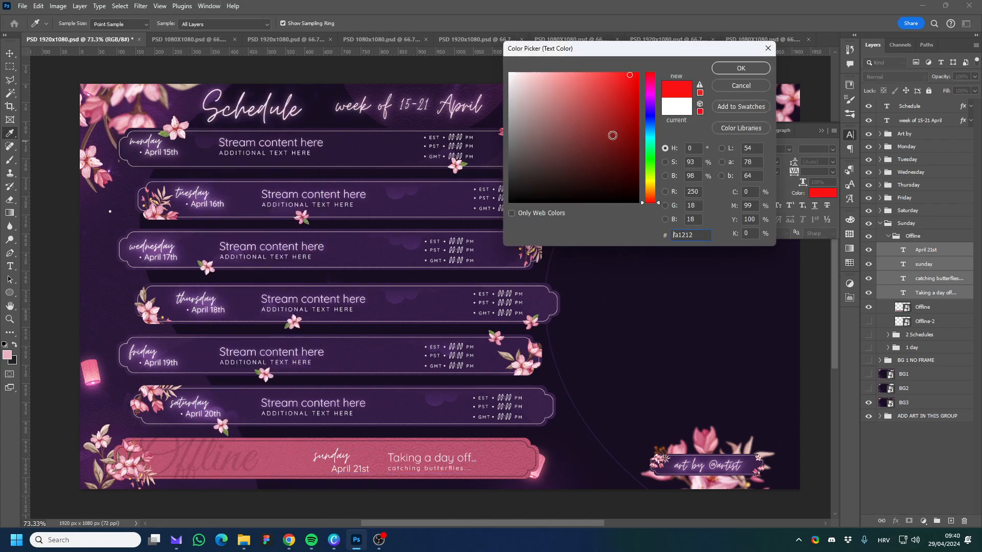
click(740, 88)
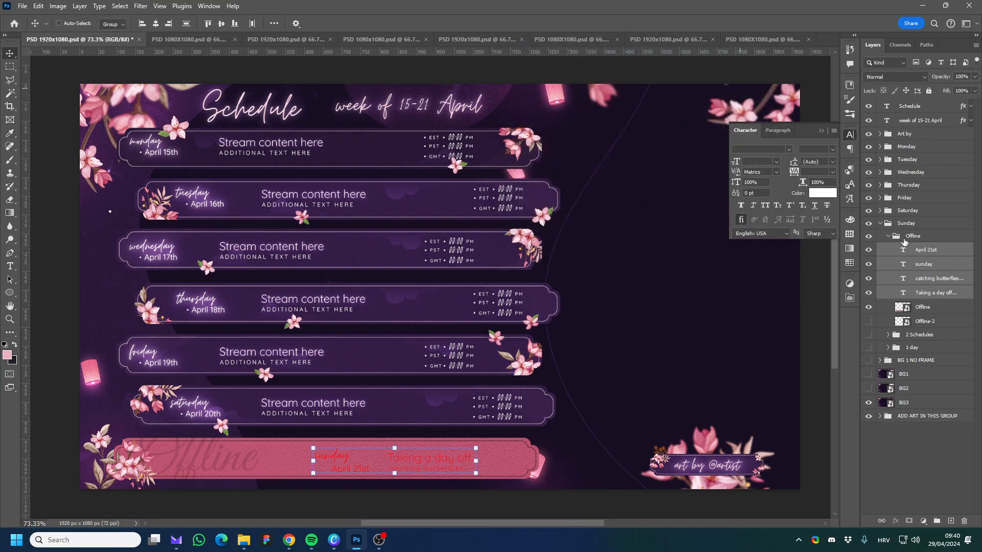
Undo the white text colour on Sunday's offline text layers.
click(904, 239)
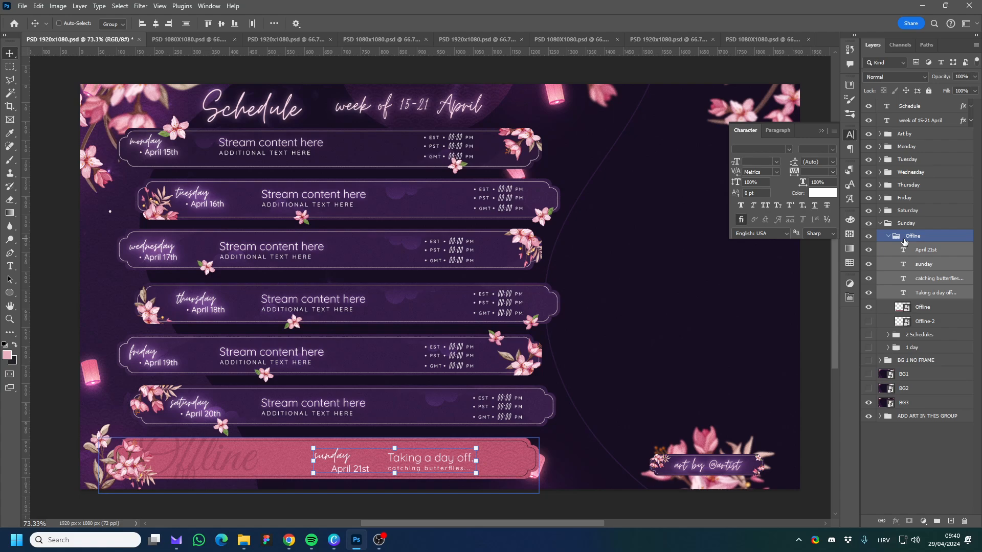
ctrl+click(904, 239)
ctrl+click(904, 239)
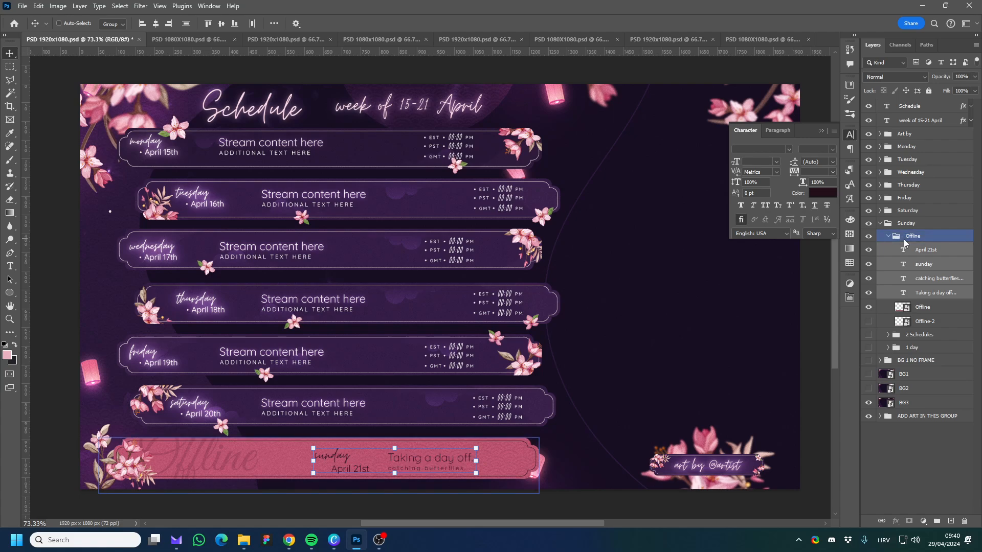
Collapse the Sunday group, and in the Saturday group hide the 1 day version and show the Offline version.
click(888, 237)
click(879, 225)
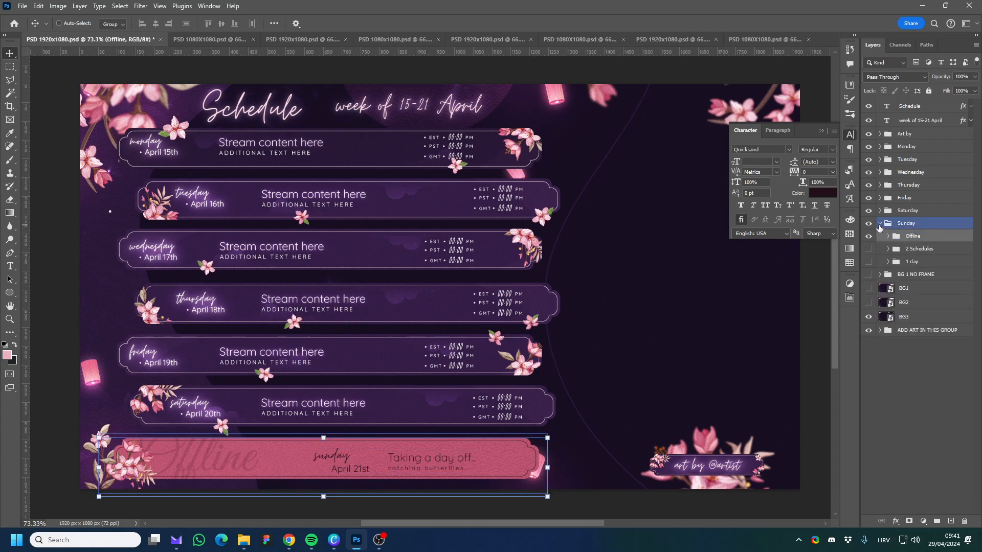
click(879, 225)
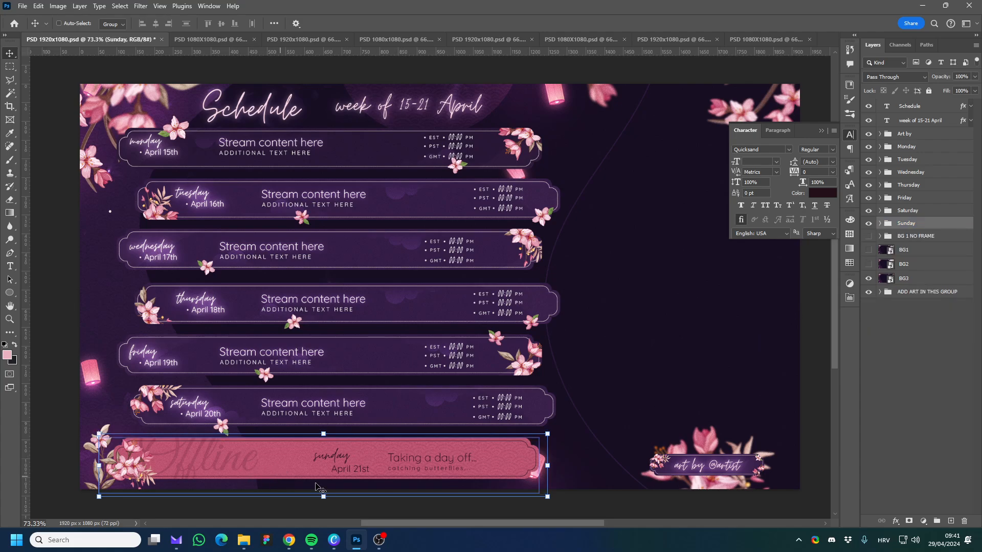
click(880, 211)
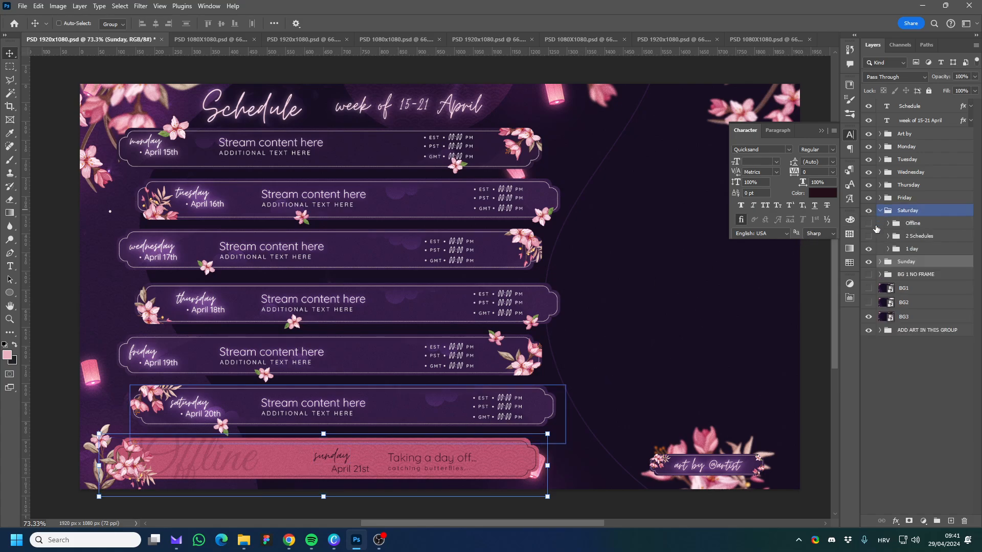
click(871, 249)
click(868, 235)
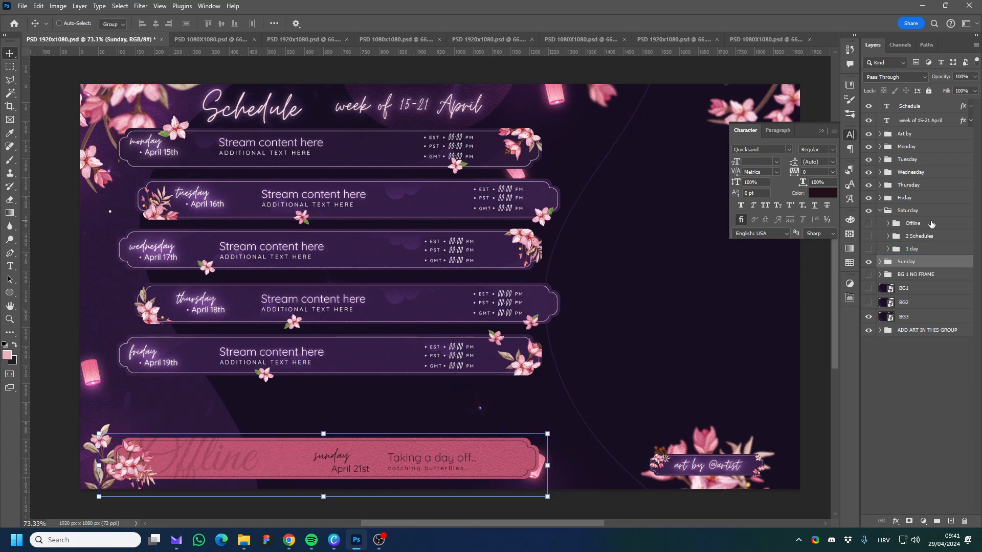
click(868, 224)
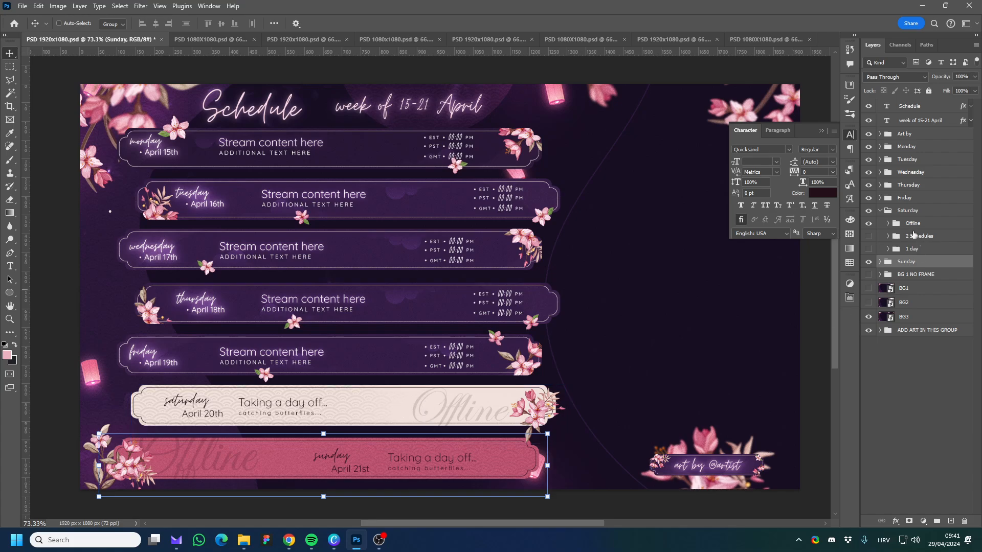
click(888, 214)
click(880, 210)
In the Friday group, hide the 1 day version and show the 2 Schedules version.
click(879, 197)
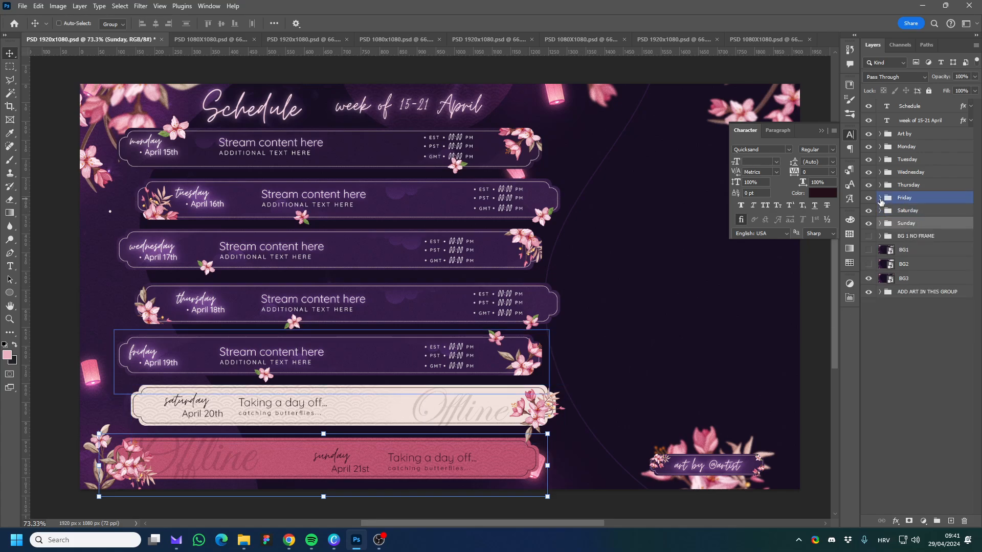
click(875, 237)
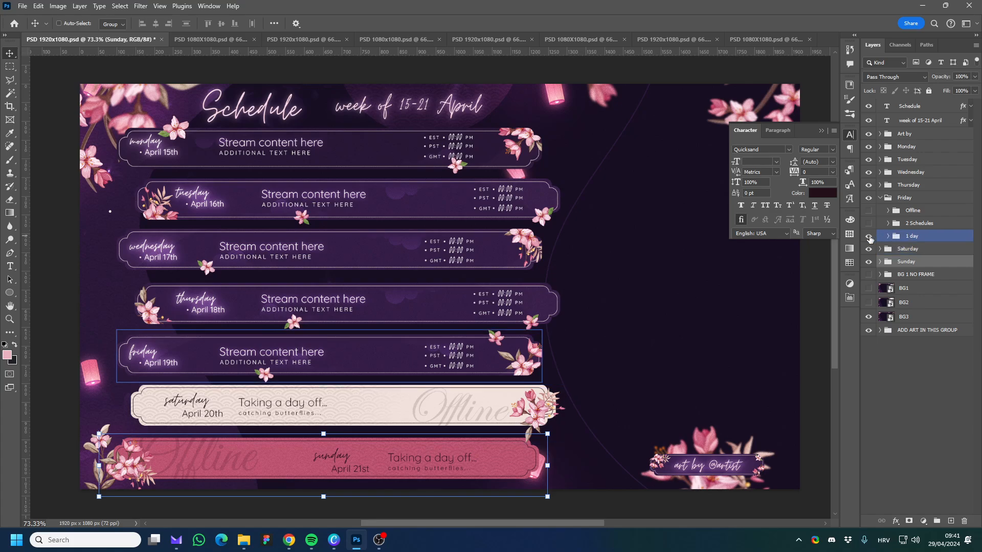
click(869, 238)
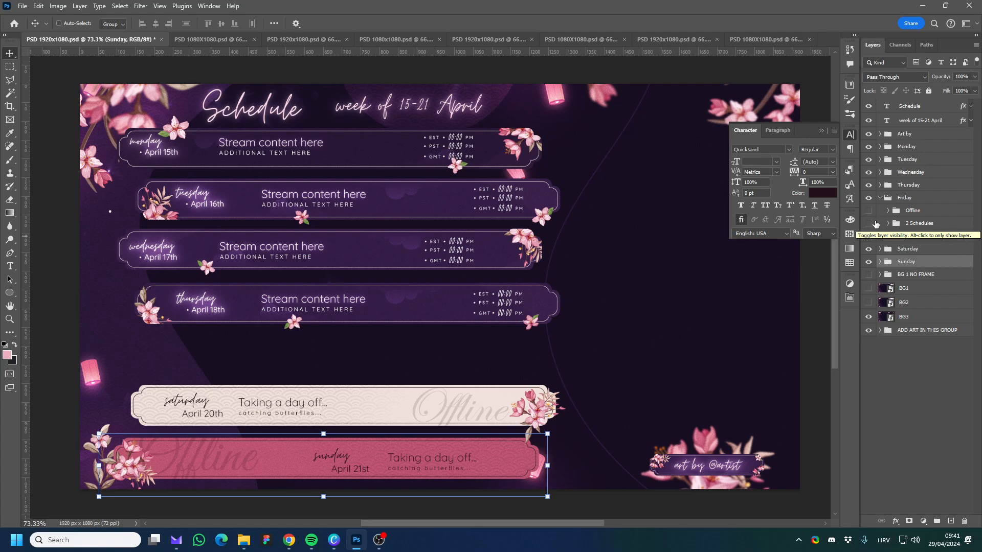
click(909, 224)
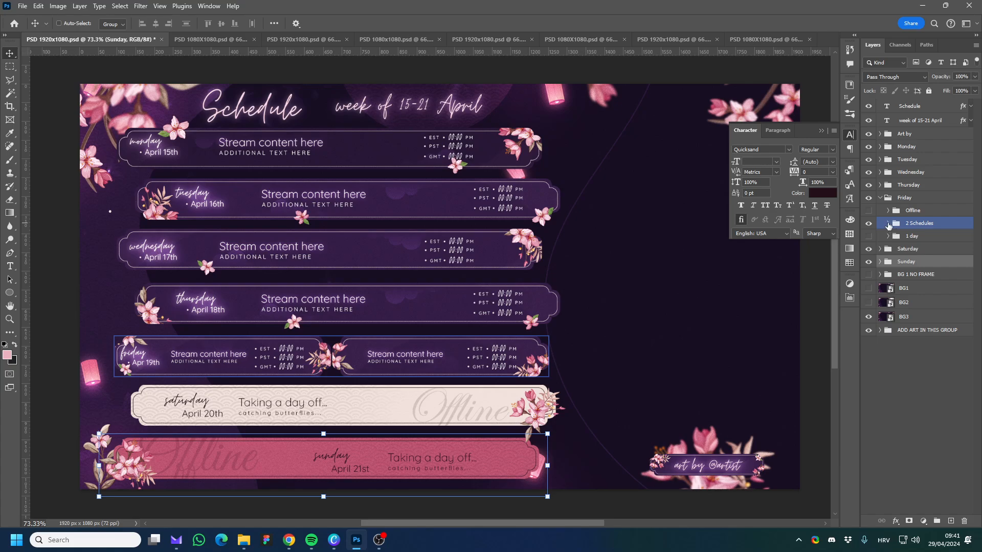
Examine the date, weekday and stream content text layers inside Friday's 2 Schedules group.
click(888, 224)
click(926, 237)
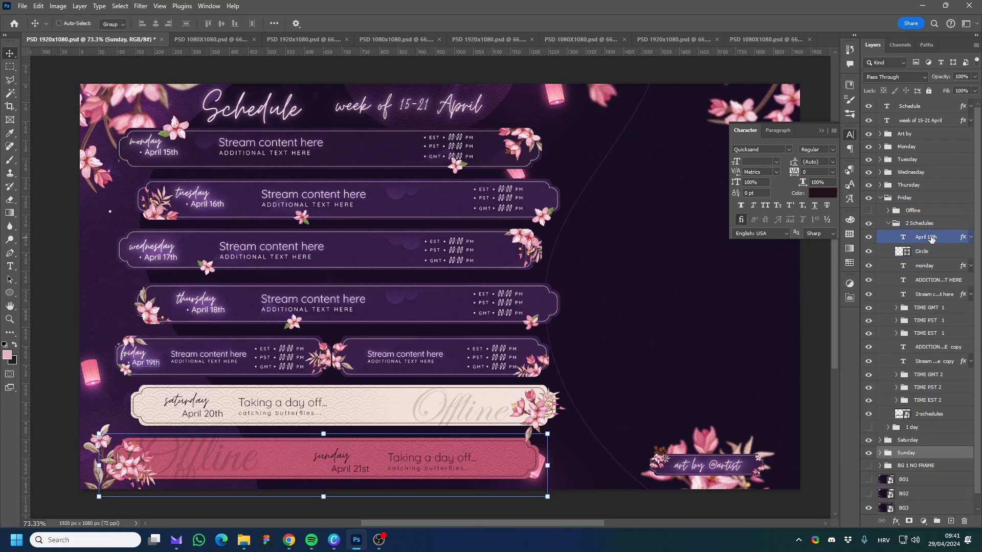
click(940, 295)
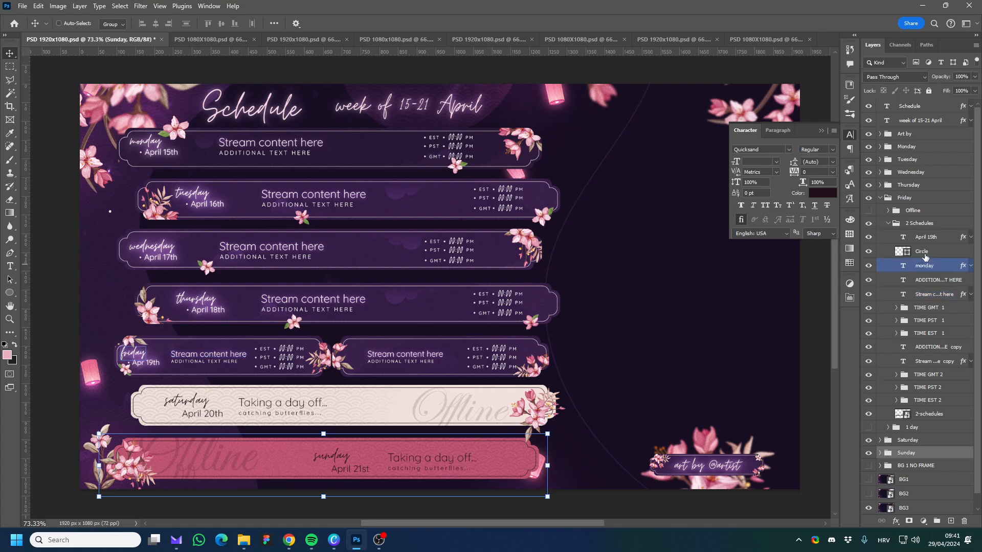
click(928, 239)
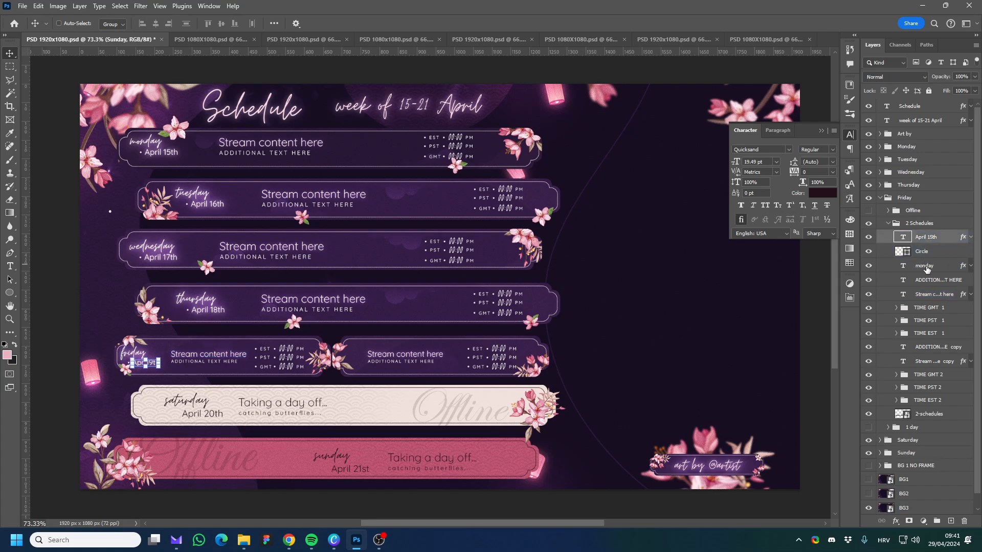
shift+click(927, 295)
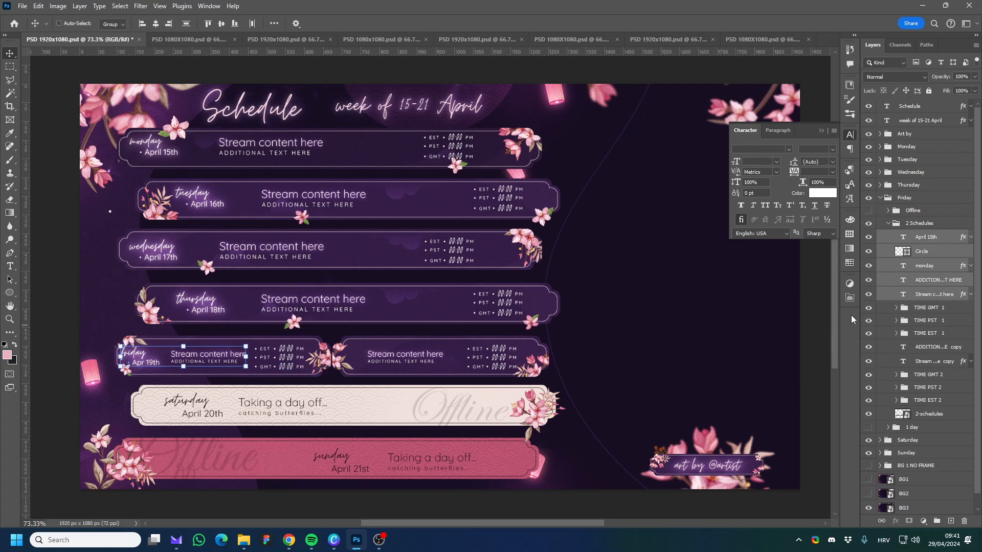
click(889, 225)
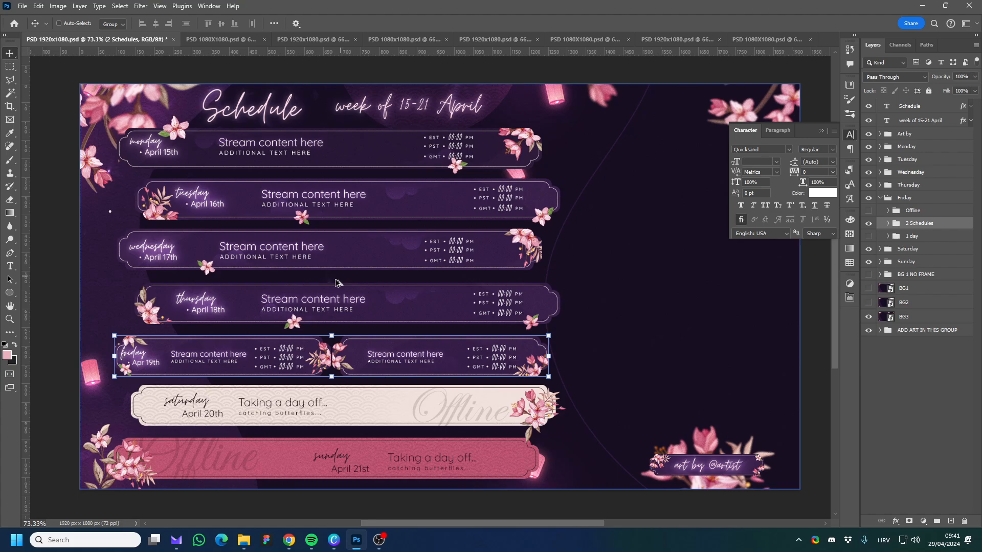
Inside Friday's 2 Schedules group, hide the TIME GMT 1 group of the first schedule.
scroll(315, 335, up, 5)
scroll(314, 335, down, 1)
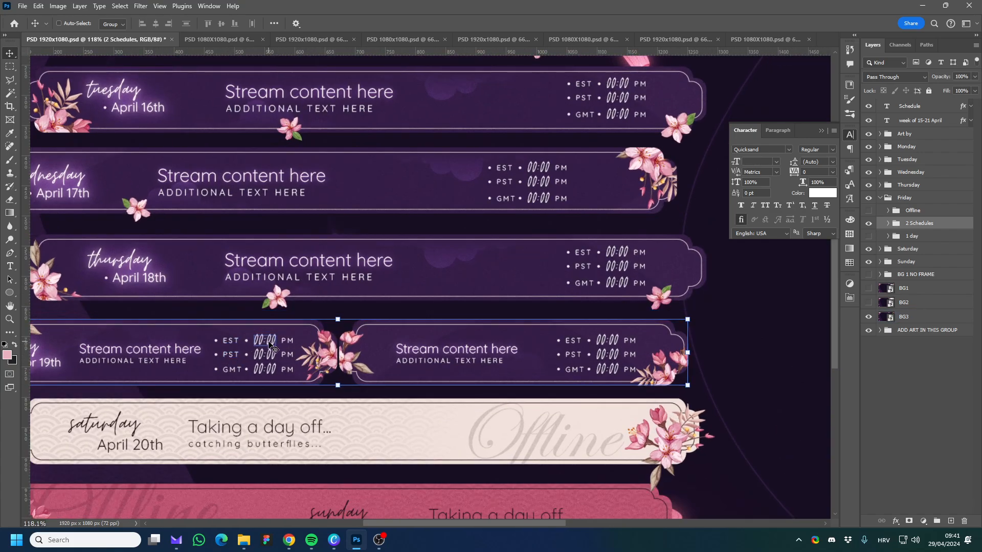
click(889, 224)
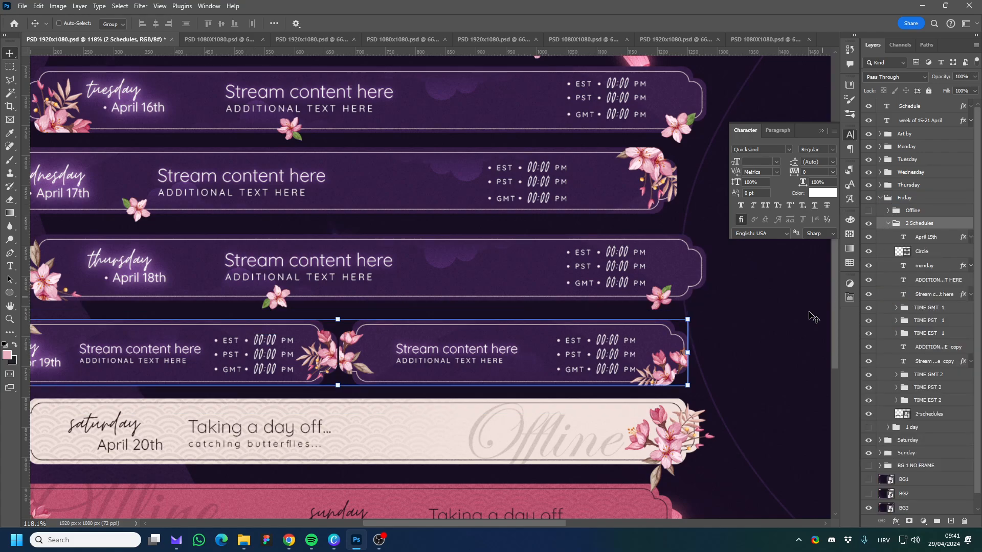
click(934, 309)
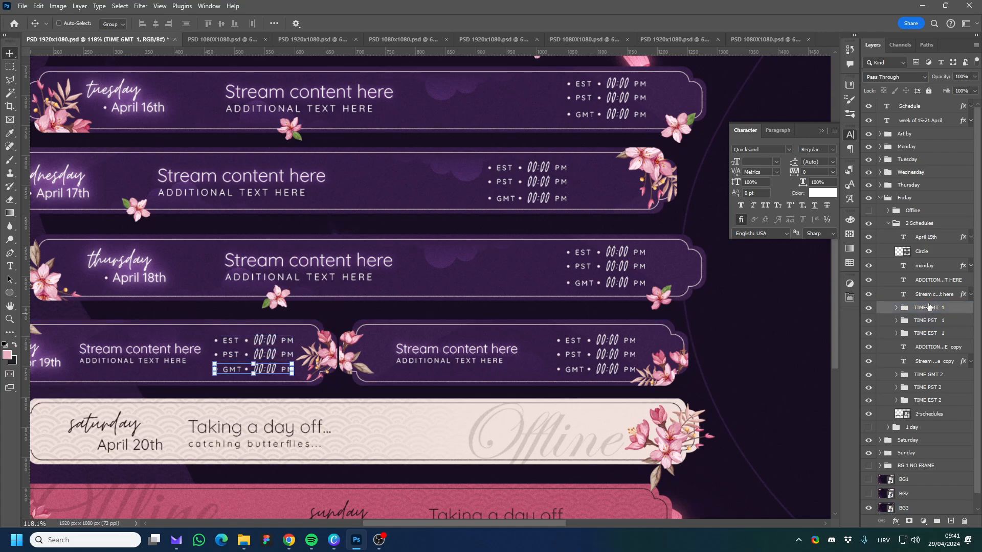
click(933, 295)
click(926, 322)
click(926, 334)
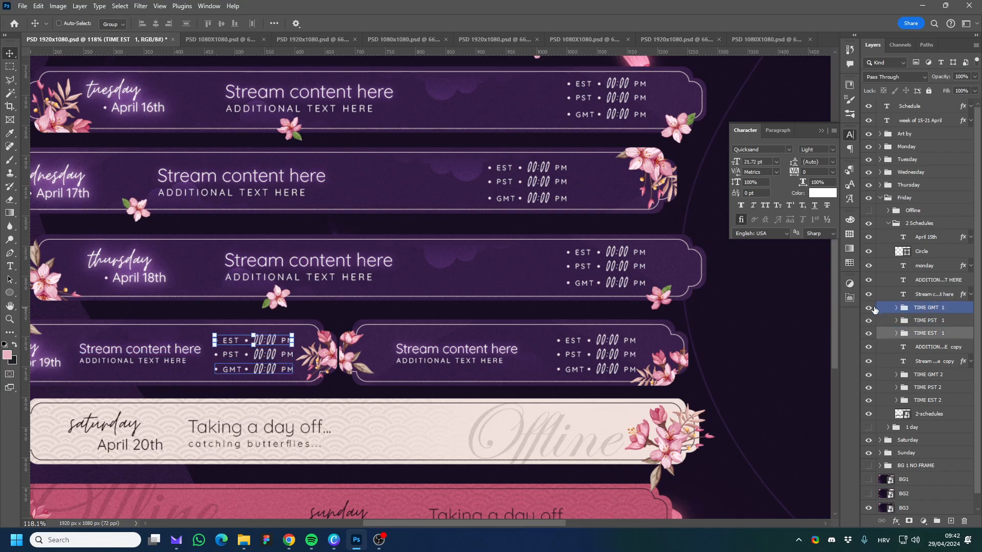
click(934, 309)
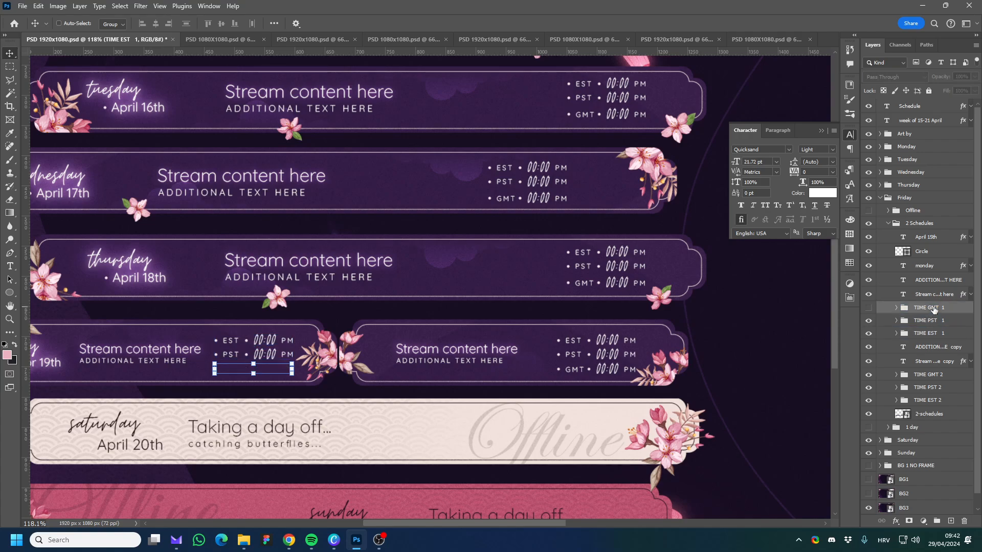
Move the TIME PST 1 and TIME EST 1 groups together slightly down within Friday's first schedule banner.
click(930, 322)
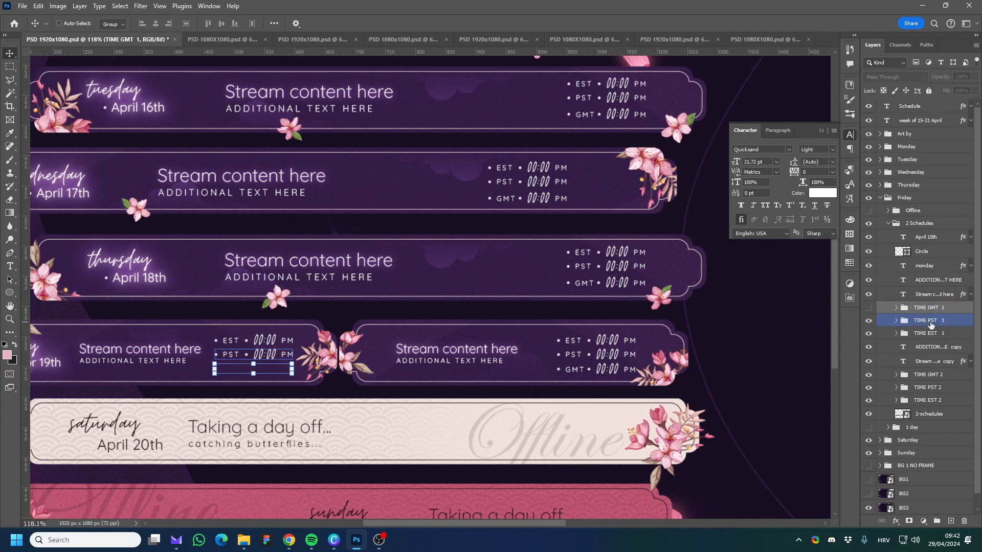
shift+click(924, 335)
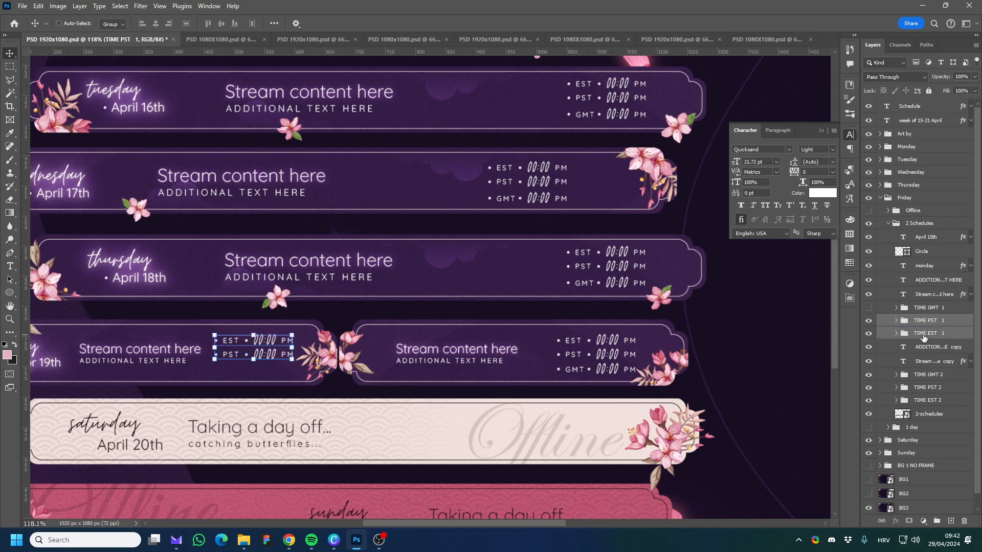
drag(286, 352, 289, 361)
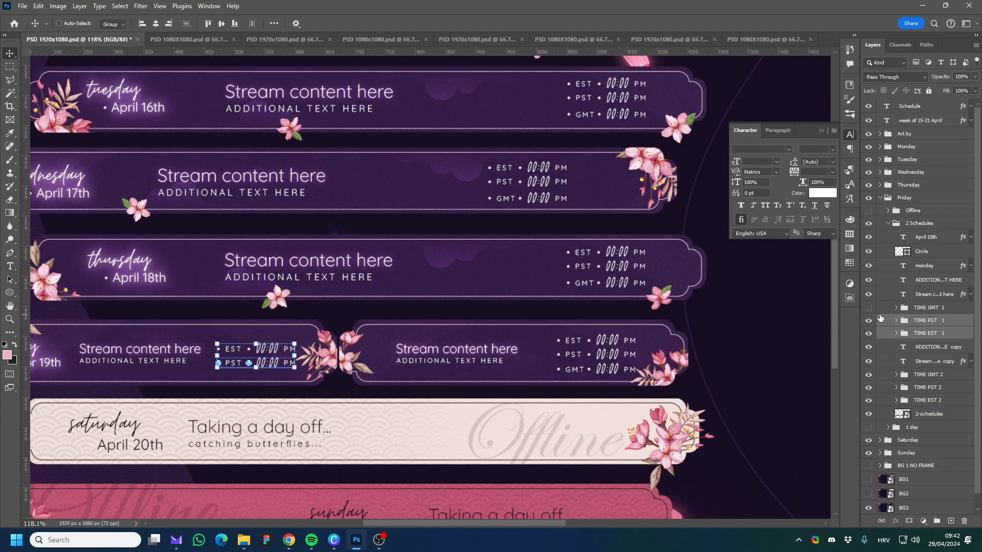
Hide the TIME PST 1 group and move TIME EST 1 down to the vertical middle of Friday's first schedule banner.
click(869, 321)
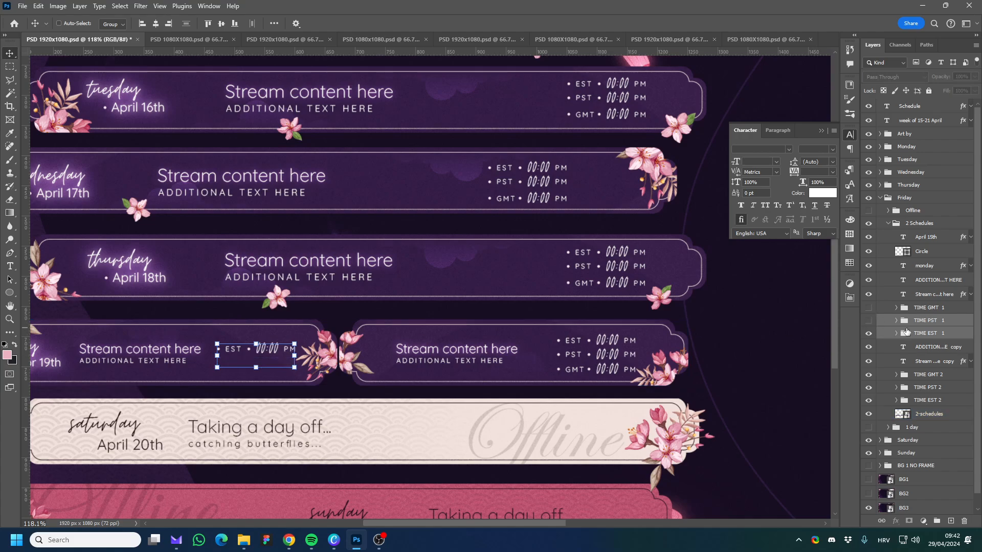
click(927, 334)
key(ctrl)
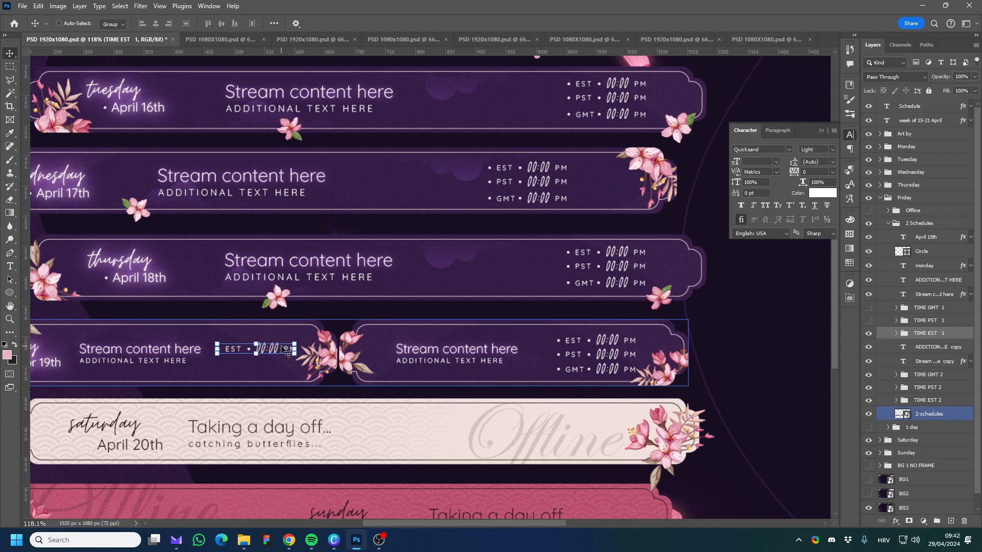
drag(282, 353, 283, 359)
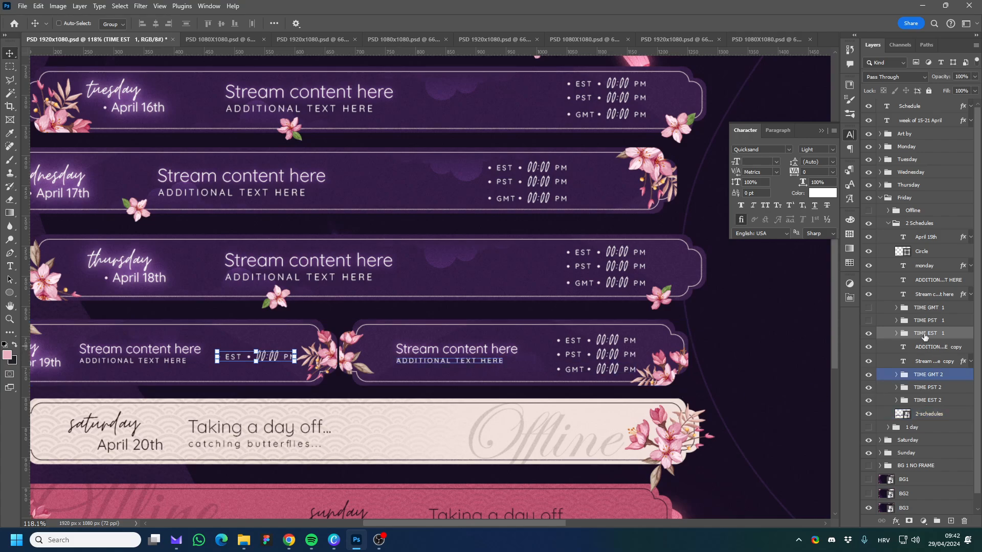
Restore the EST, PST and GMT lines in Friday's first schedule banner, and collapse the 2 Schedules and Friday groups.
click(873, 322)
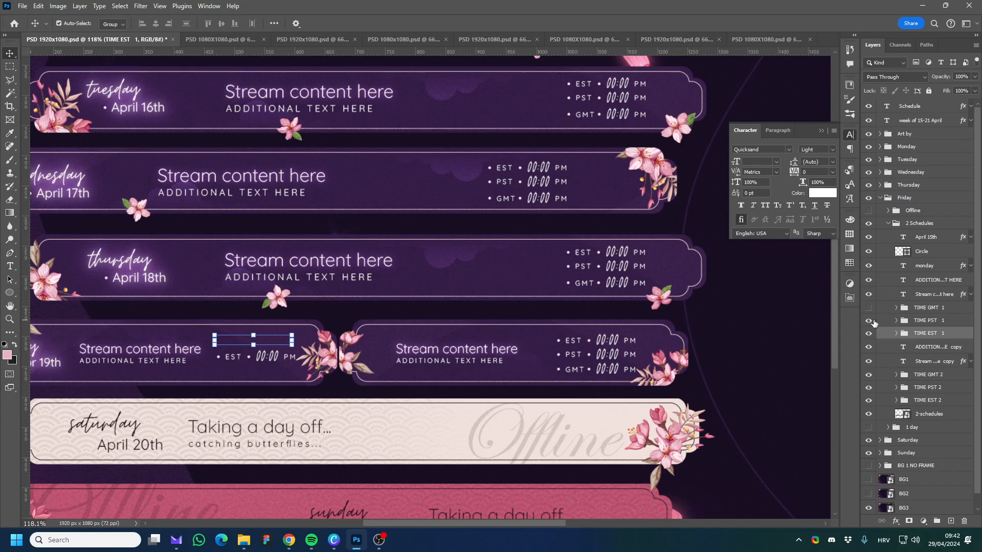
click(868, 308)
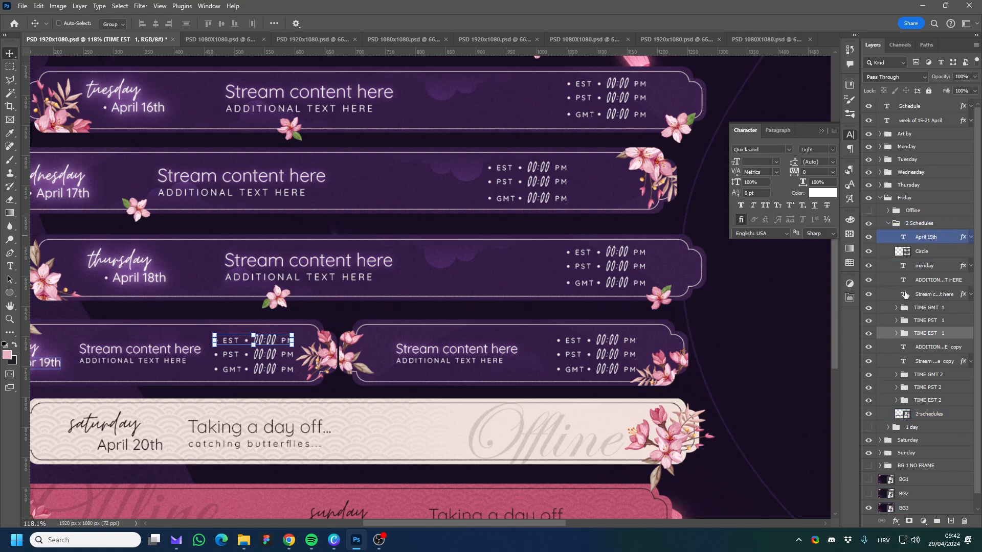
click(889, 225)
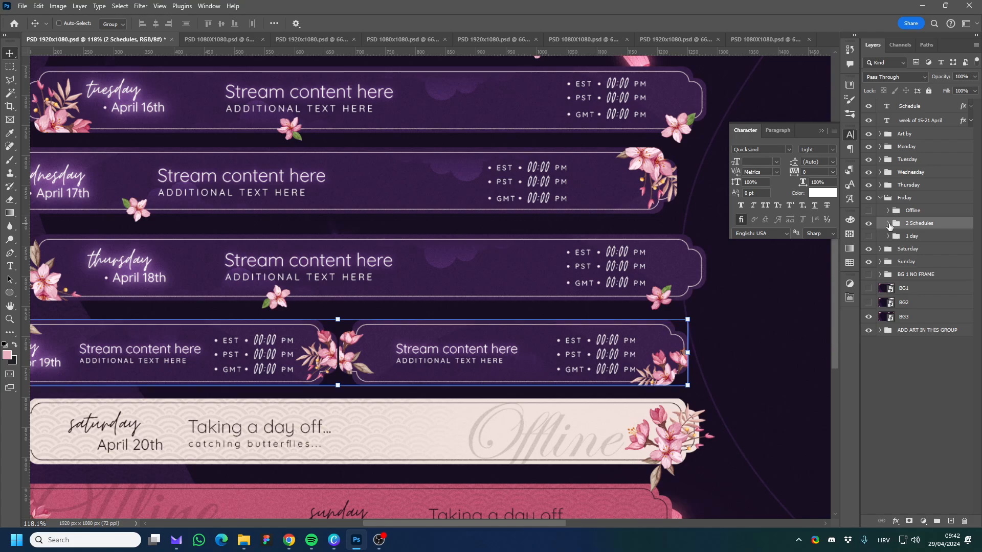
scroll(514, 316, right, 1)
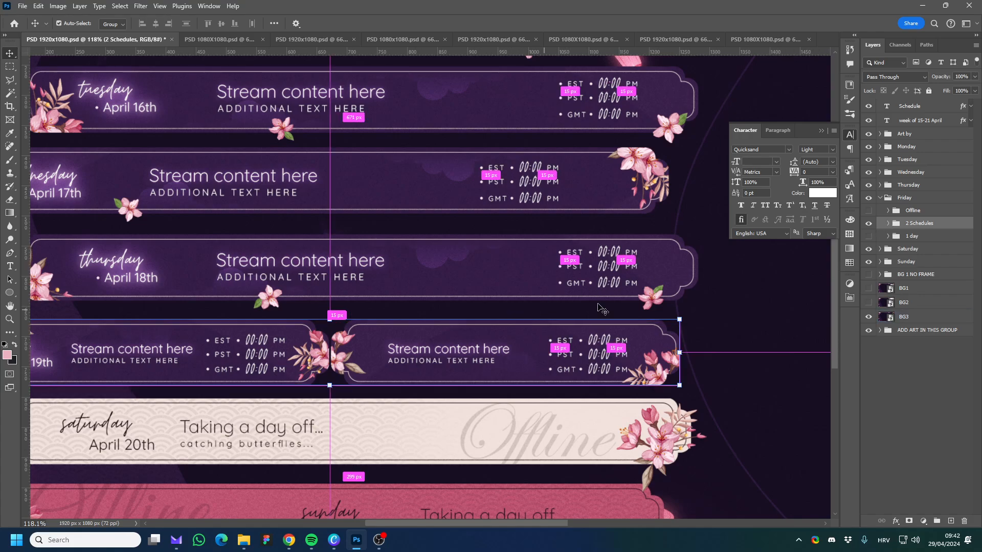
click(880, 198)
scroll(365, 317, down, 2)
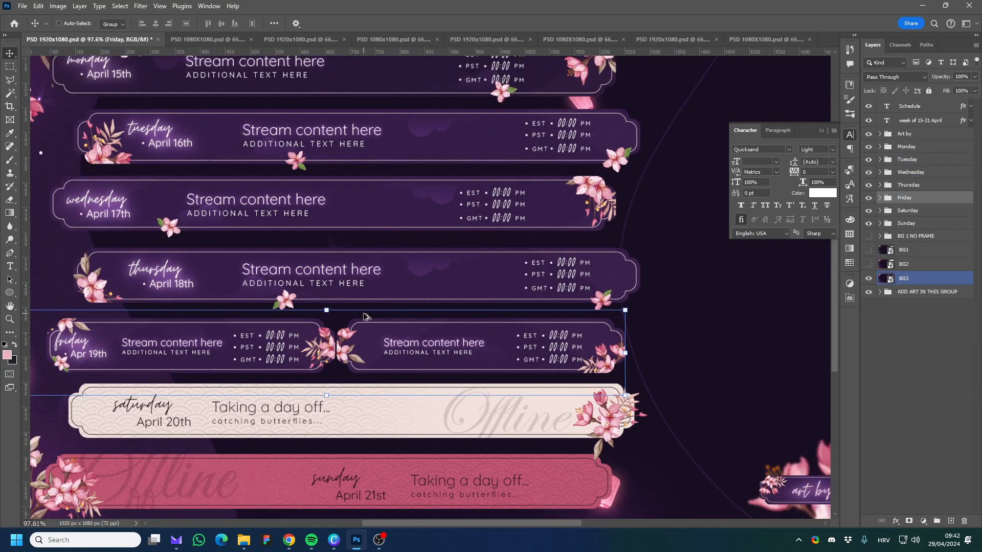
Examine the date, circle, day name, time zone, stream text and banner layers inside Thursday's 1 day group.
click(878, 188)
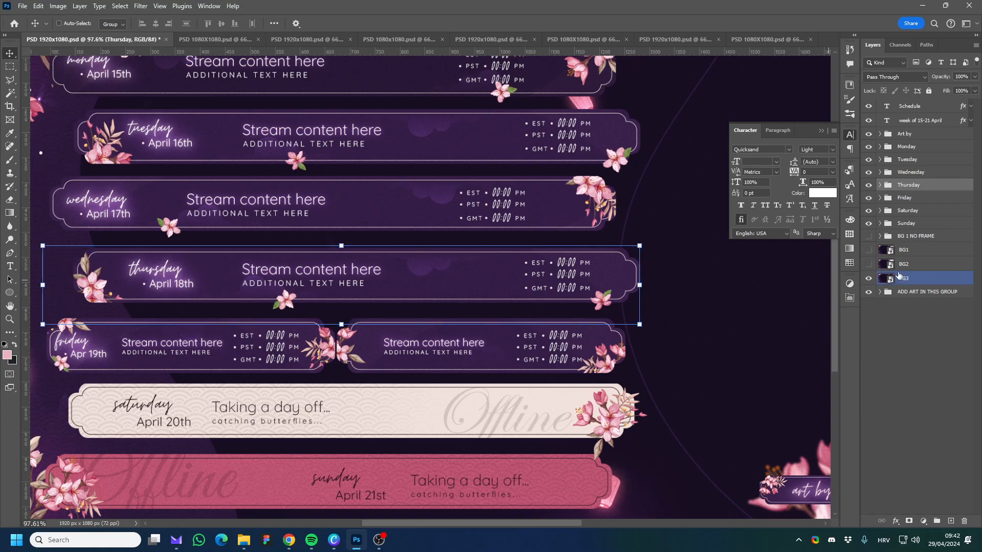
click(879, 185)
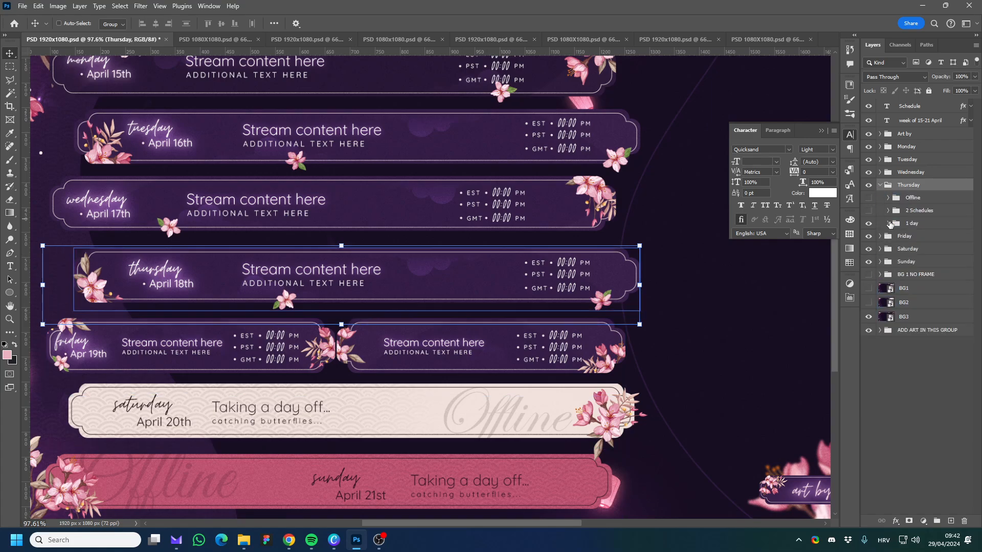
click(910, 223)
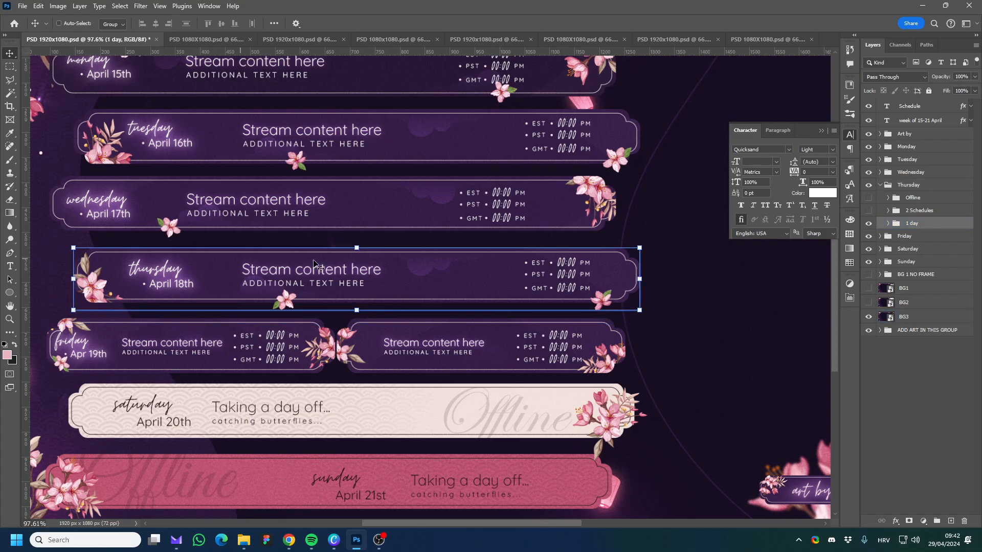
click(888, 223)
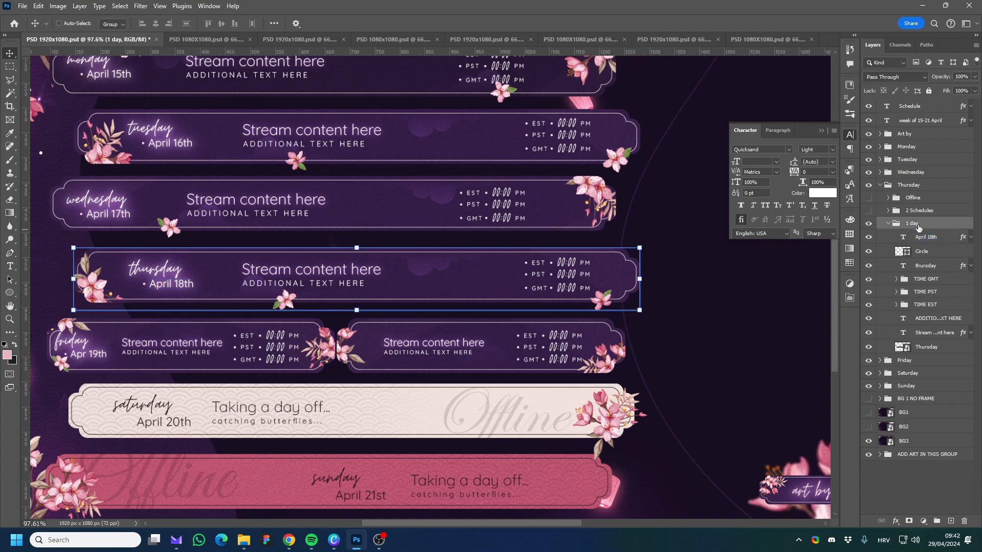
click(929, 266)
click(925, 291)
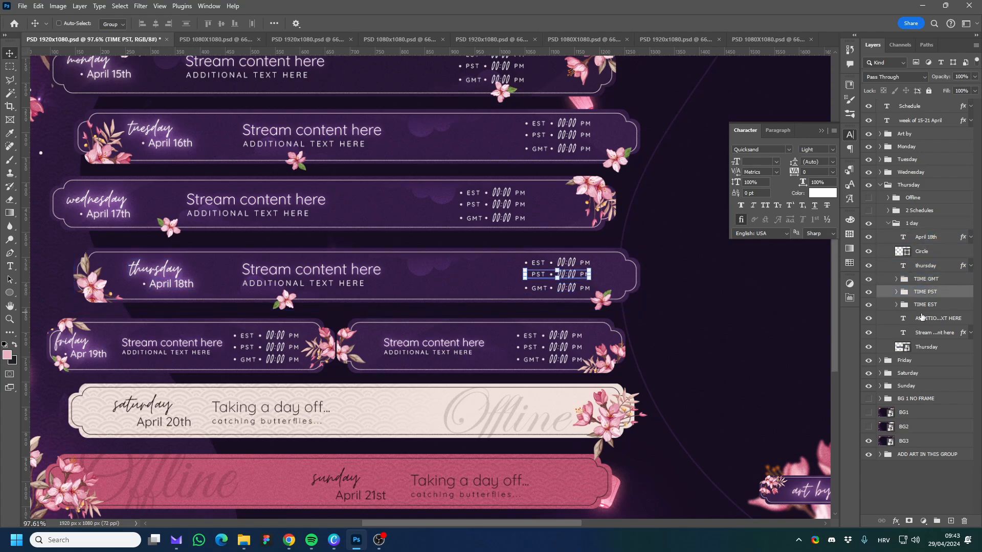
click(923, 333)
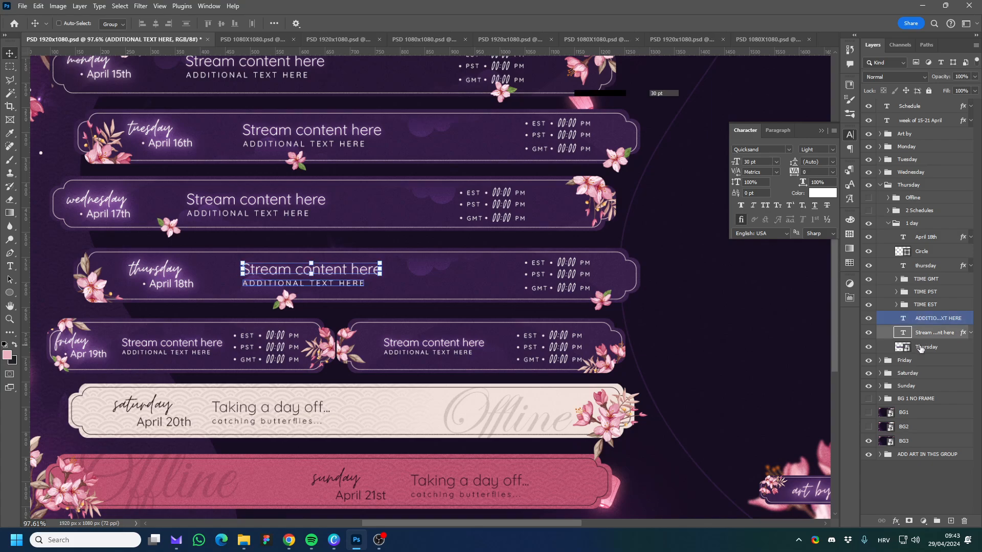
click(920, 348)
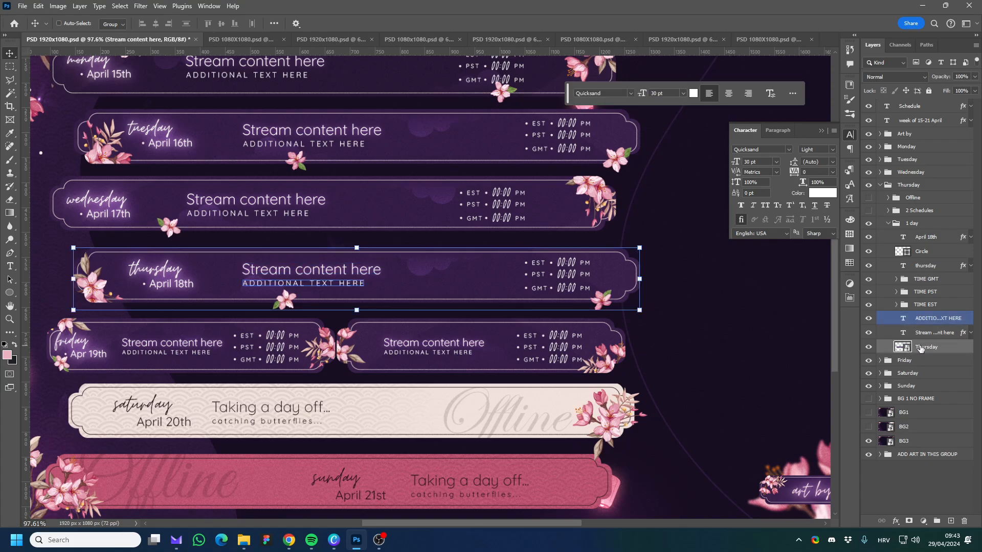
click(932, 238)
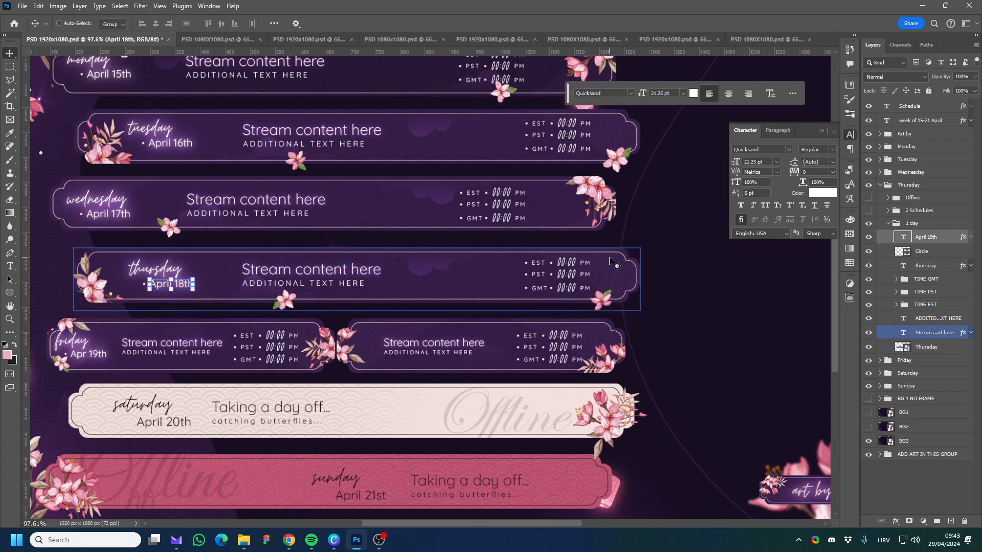
click(919, 250)
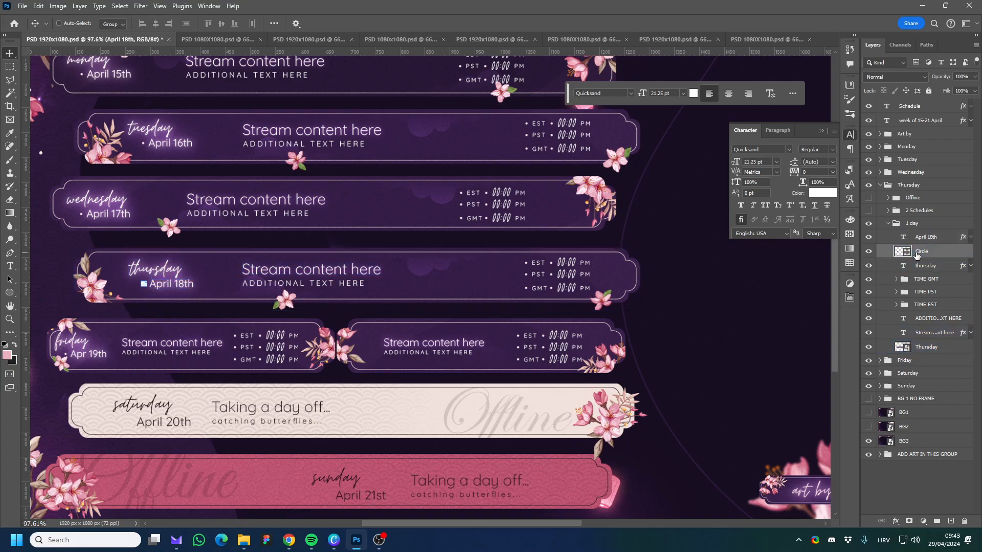
Nudge the April 18th date text slightly to the right in Thursday's banner and retype its month as "Aprile".
click(925, 236)
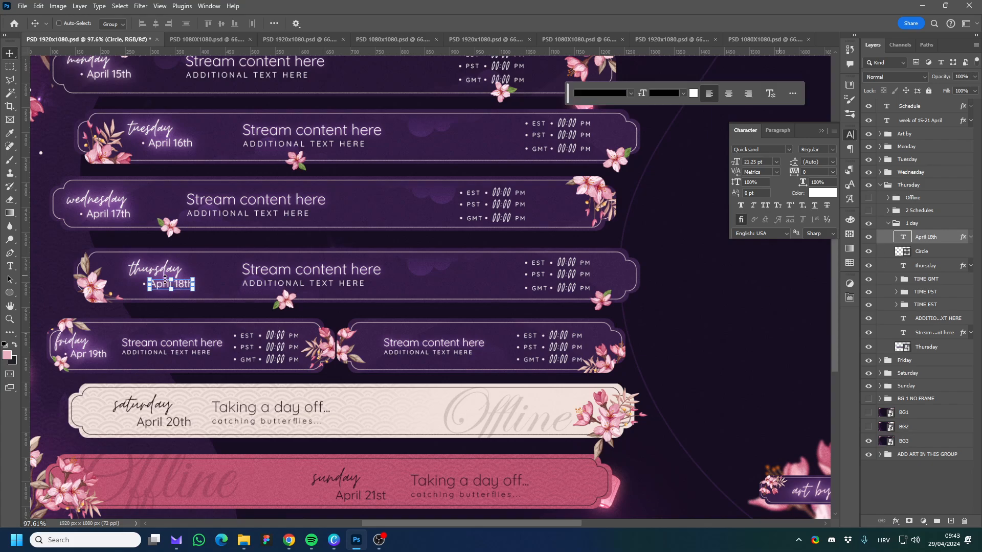
mouse_move(184, 289)
mouse_down()
mouse_move(169, 297)
mouse_move(137, 286)
mouse_move(185, 289)
mouse_up()
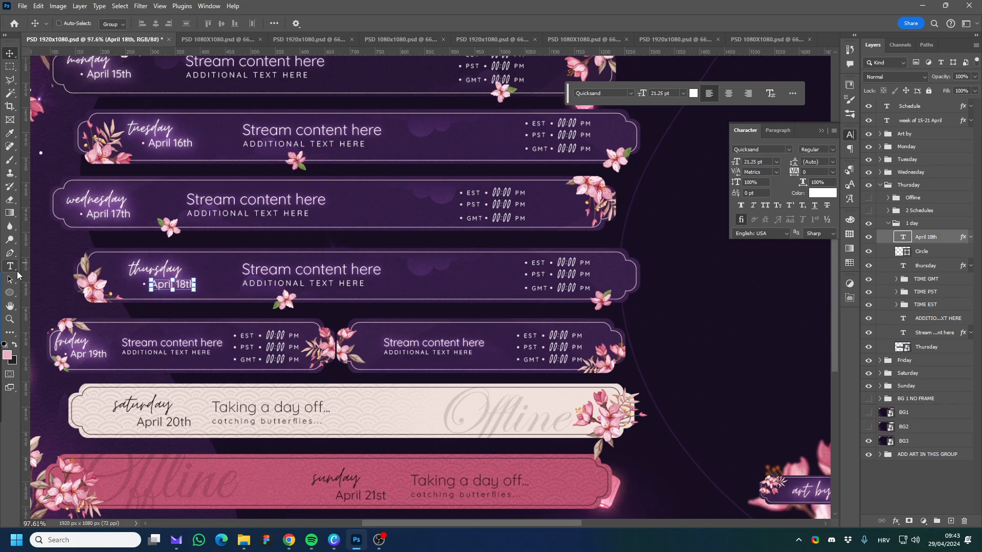
click(13, 268)
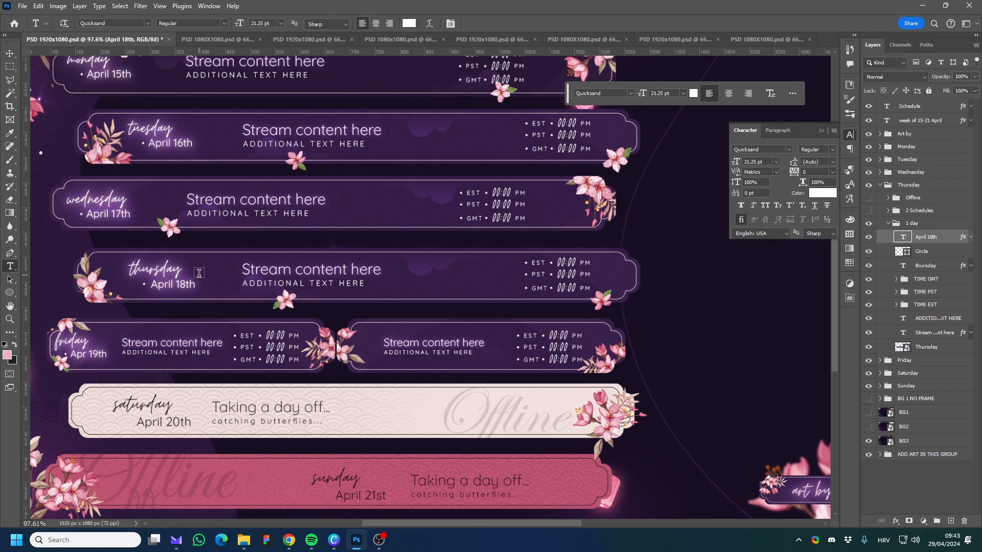
drag(154, 285, 173, 285)
click(159, 286)
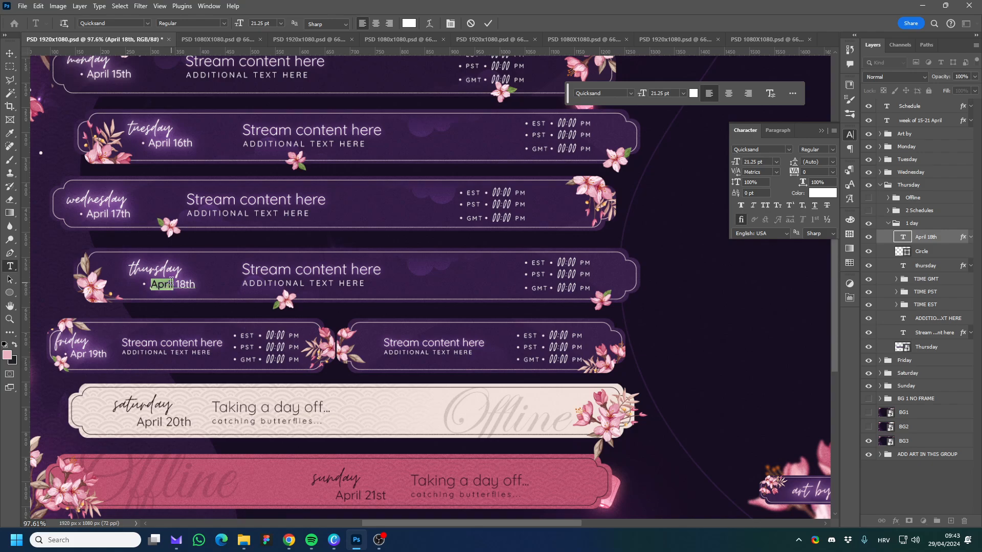
key(Caps_Lock)
text(May)
key(BackSpace)
key(BackSpace)
key(BackSpace)
key(Delete)
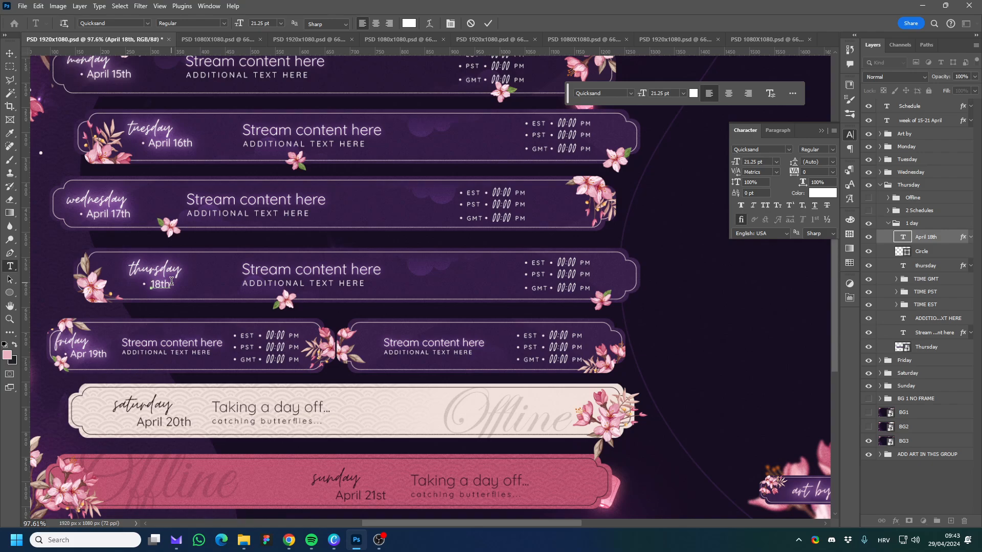
key(Caps_Lock)
text(A)
key(Caps_Lock)
text(prile)
key(ctrl+Return)
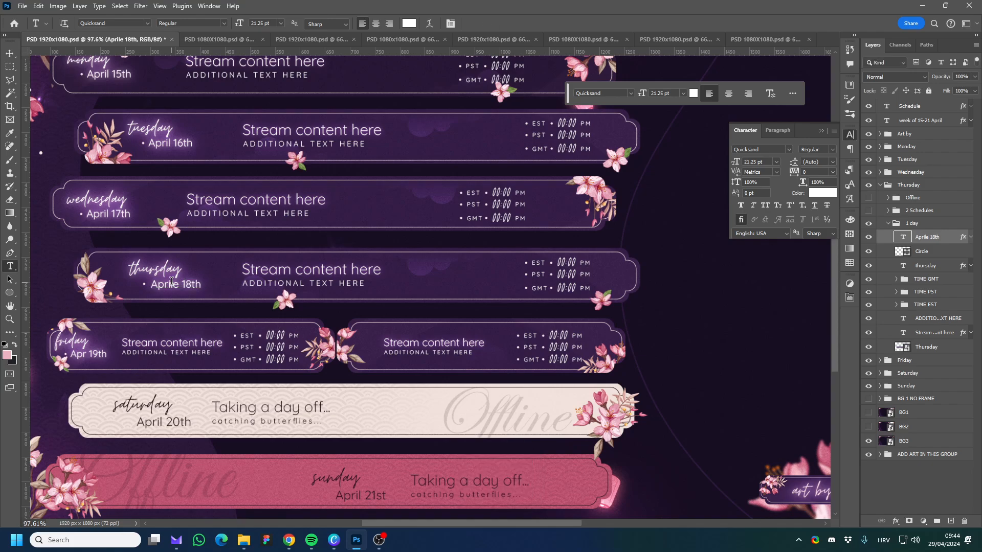
Check the font of the thursday text and view the Red Sakura Schedule's Font folder in File Explorer.
click(161, 267)
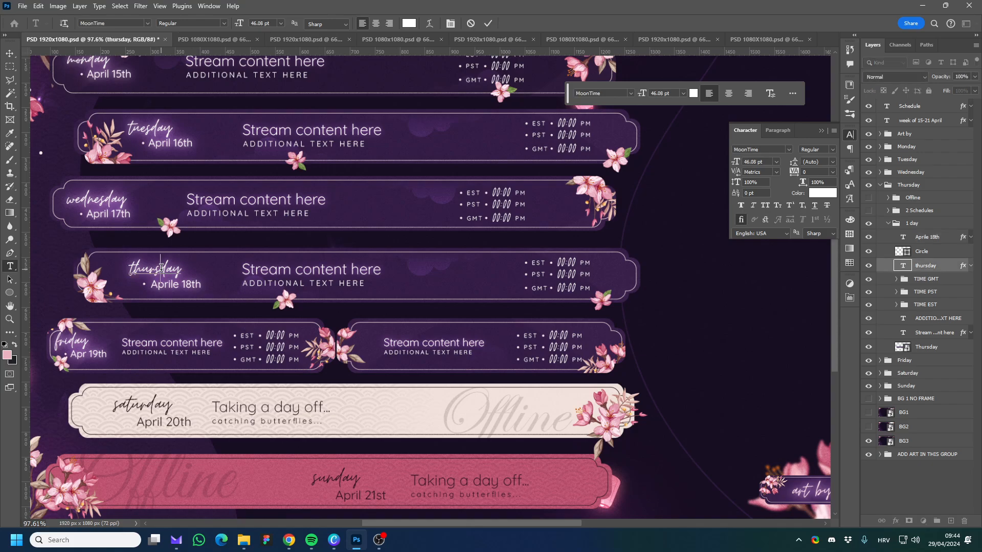
key(ctrl+Return)
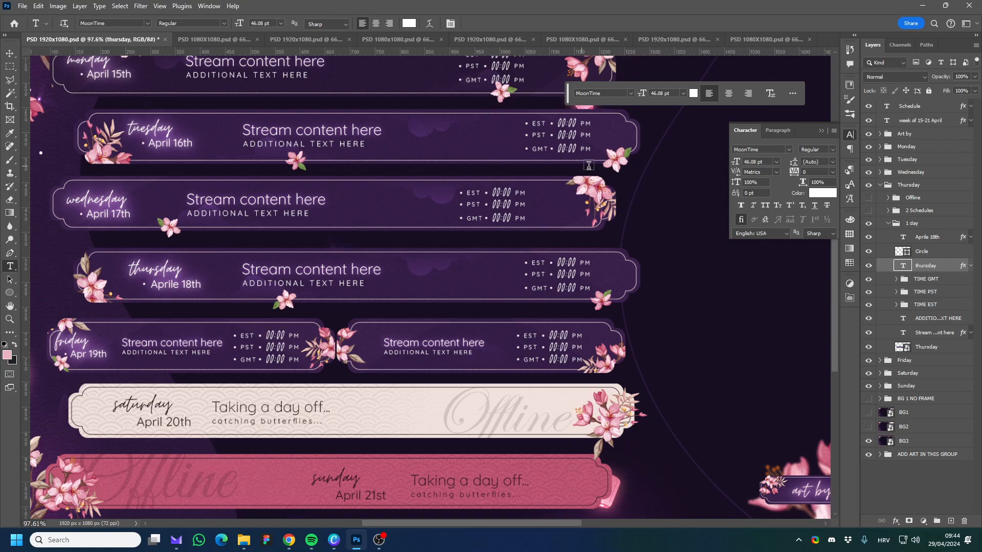
click(243, 540)
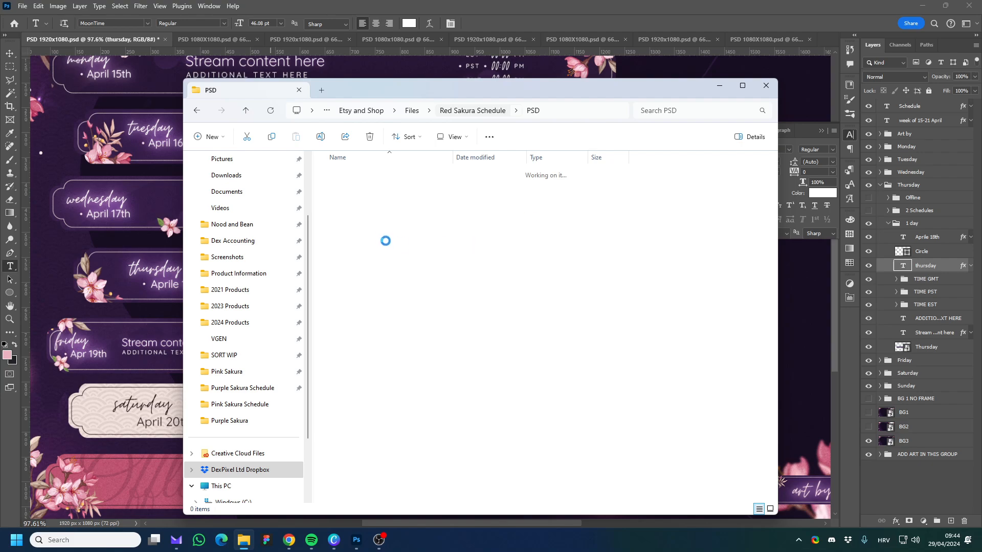
click(346, 193)
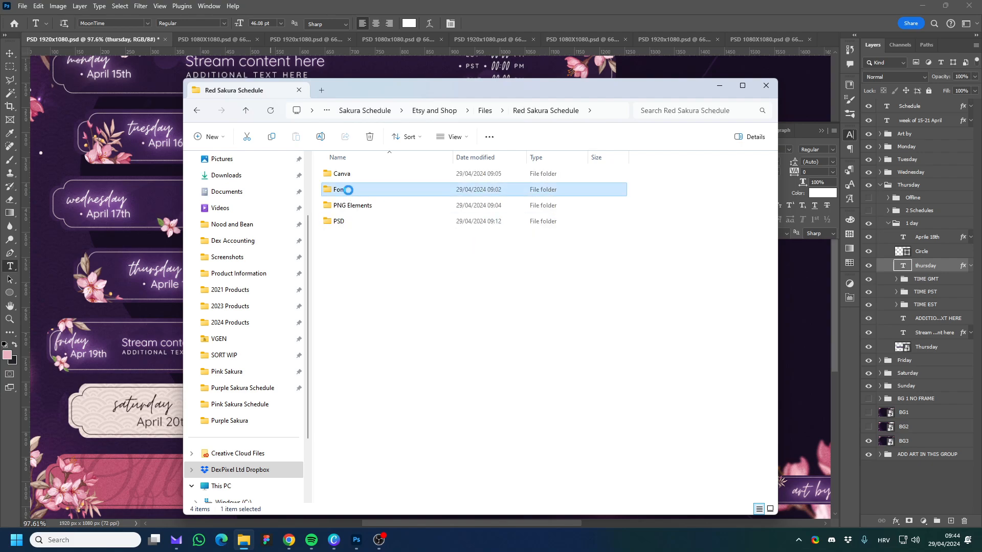
double_click(348, 190)
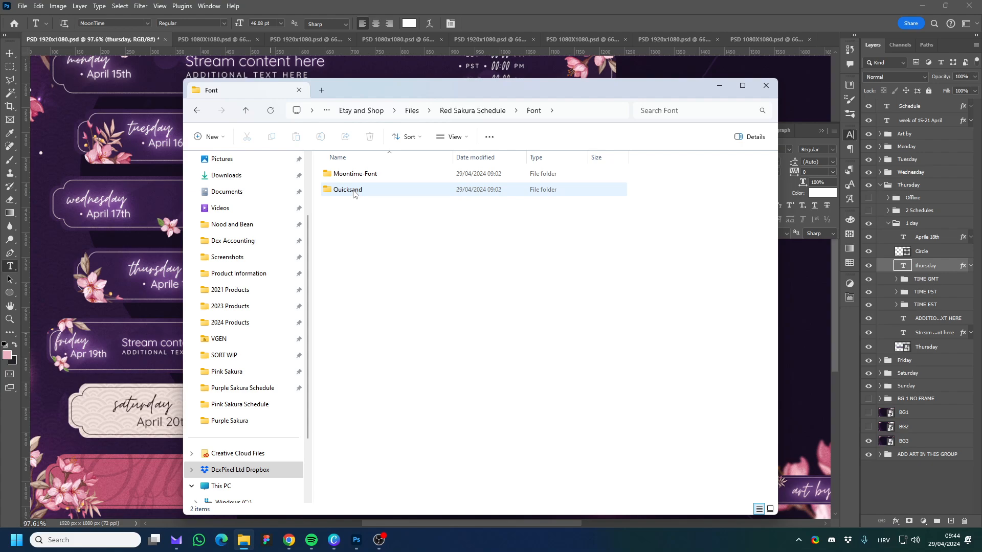
click(534, 11)
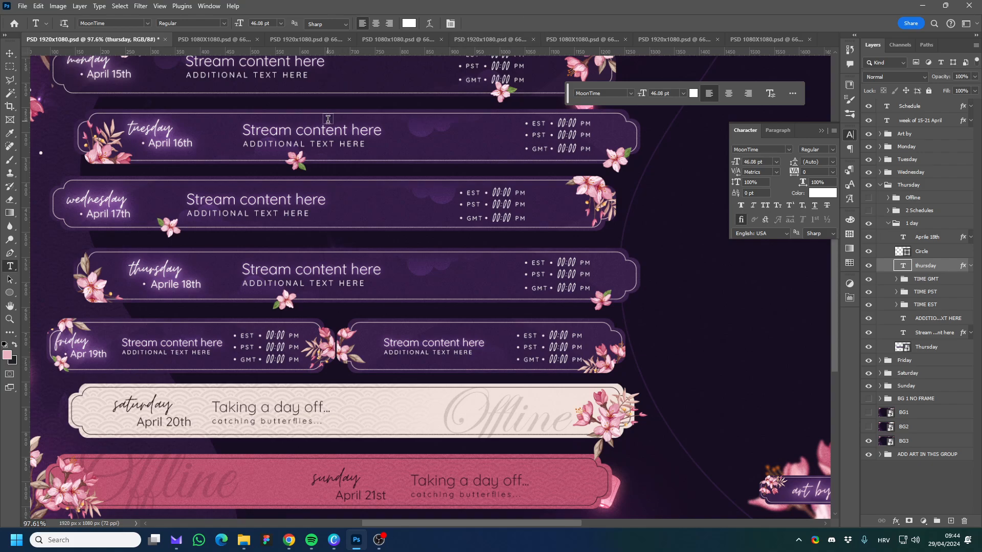
Switch to the Move tool and collapse the 1 day and Thursday layer groups.
key(v)
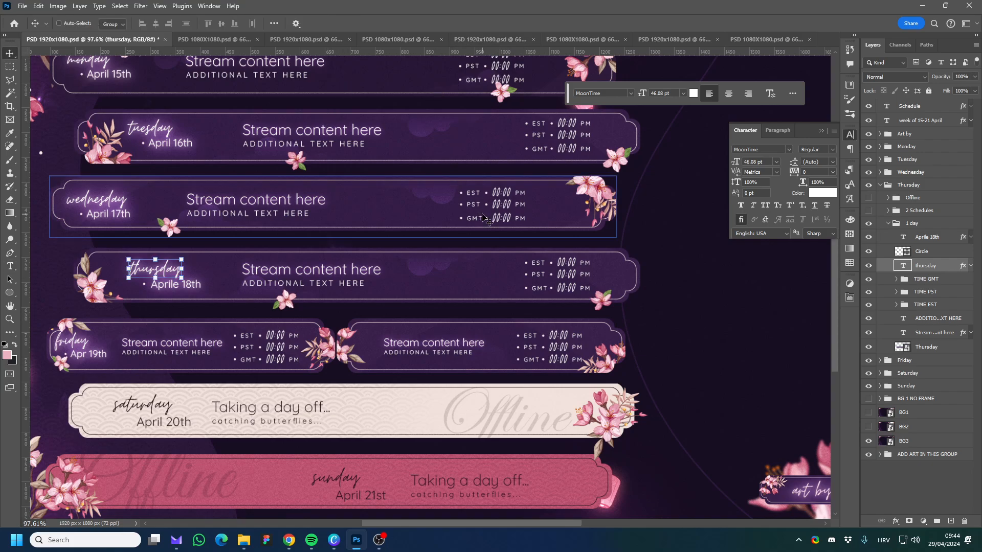
scroll(465, 291, down, 1)
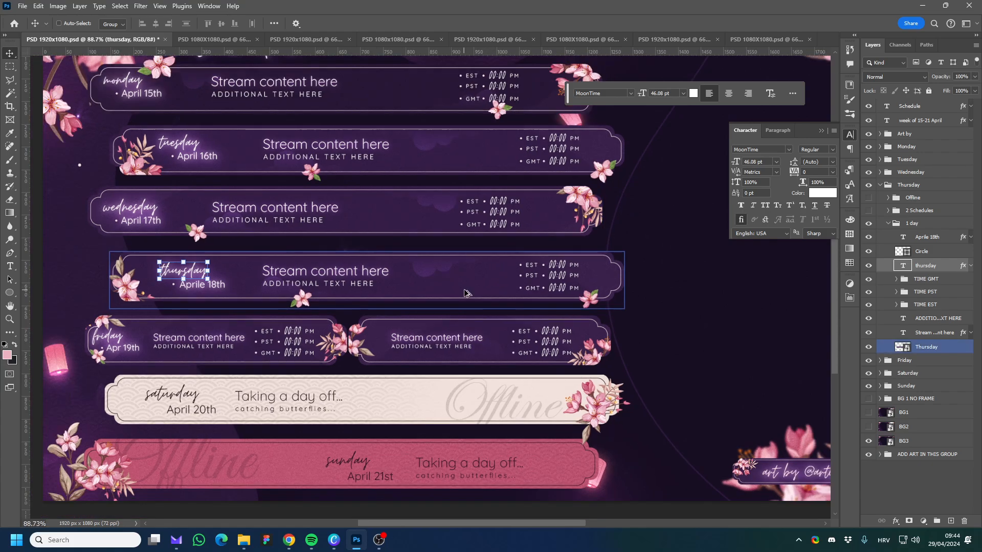
click(890, 225)
click(891, 226)
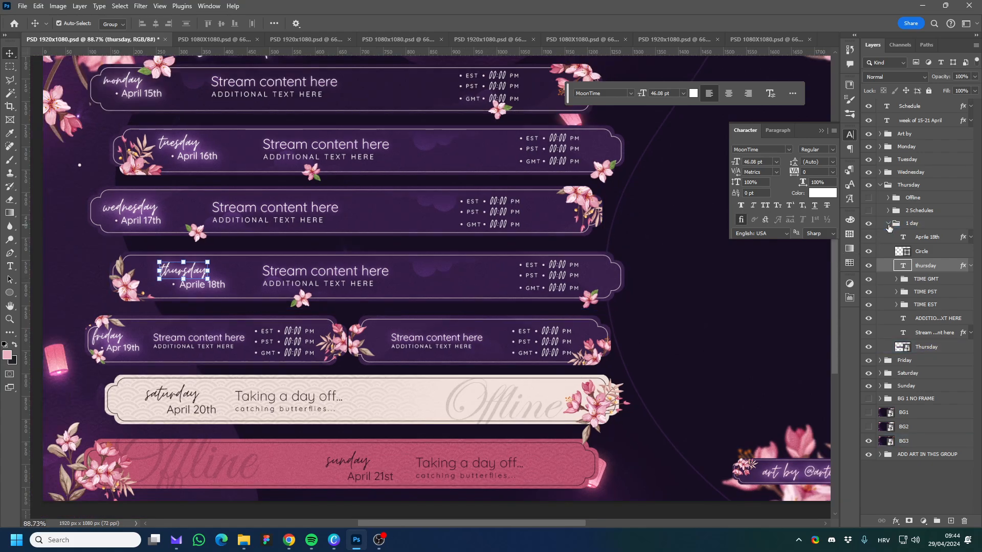
scroll(545, 294, down, 1)
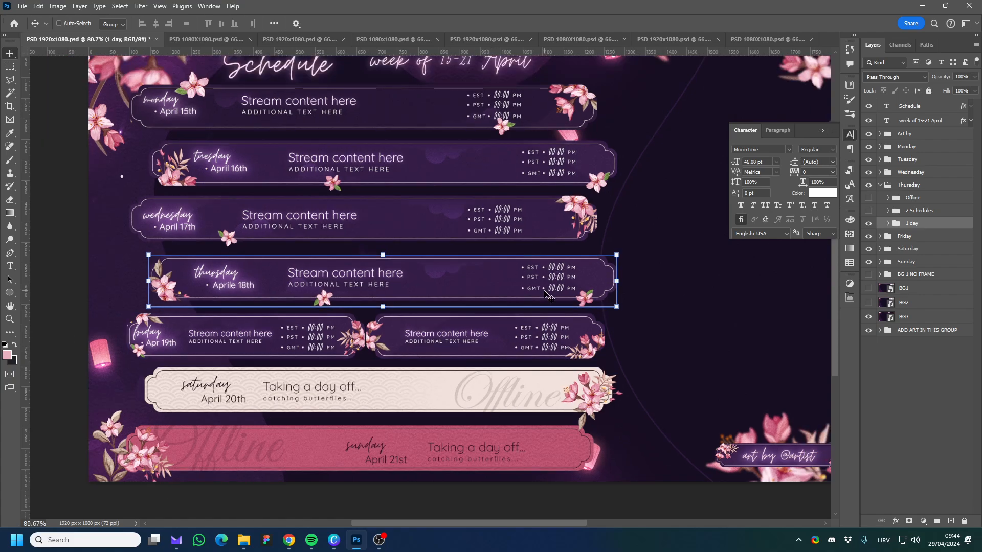
scroll(545, 294, up, 1)
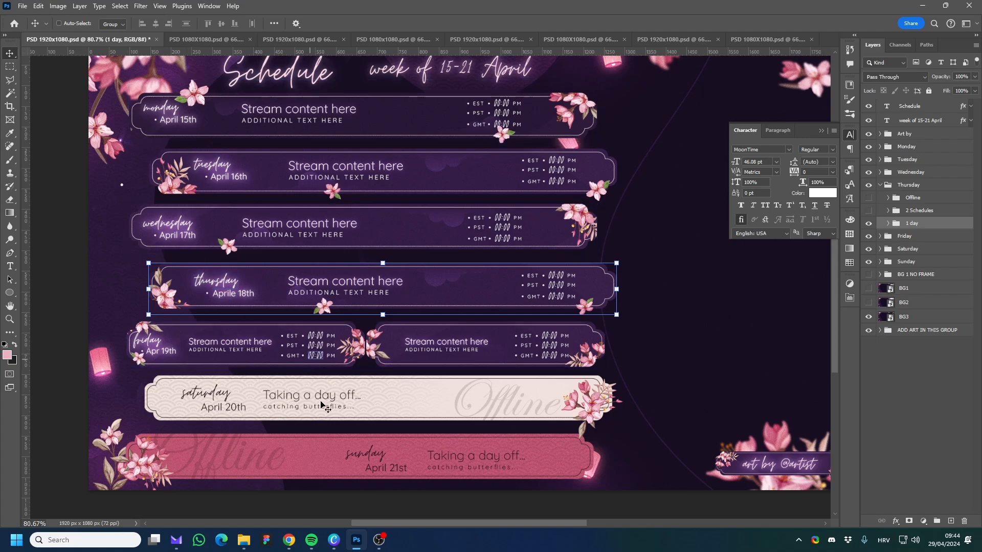
click(879, 187)
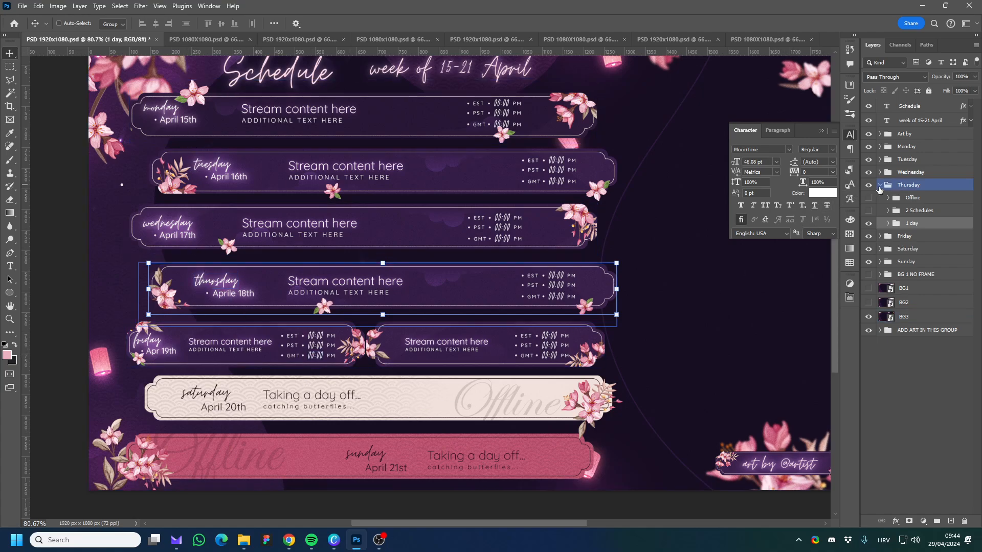
Shift the week of 15-21 April text slightly to the right and nudge the Schedule title slightly to the left.
click(879, 187)
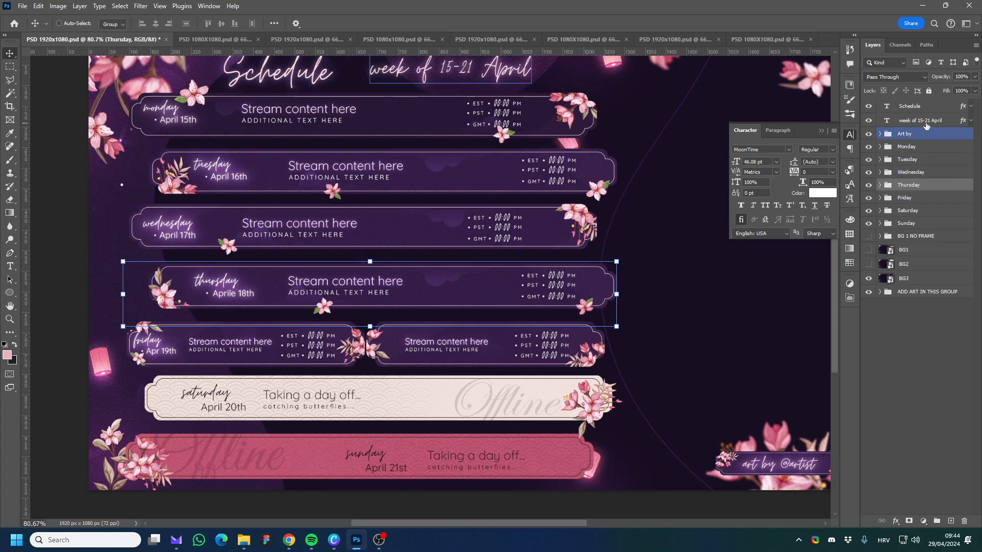
click(925, 123)
scroll(542, 171, up, 1)
drag(475, 94, 491, 94)
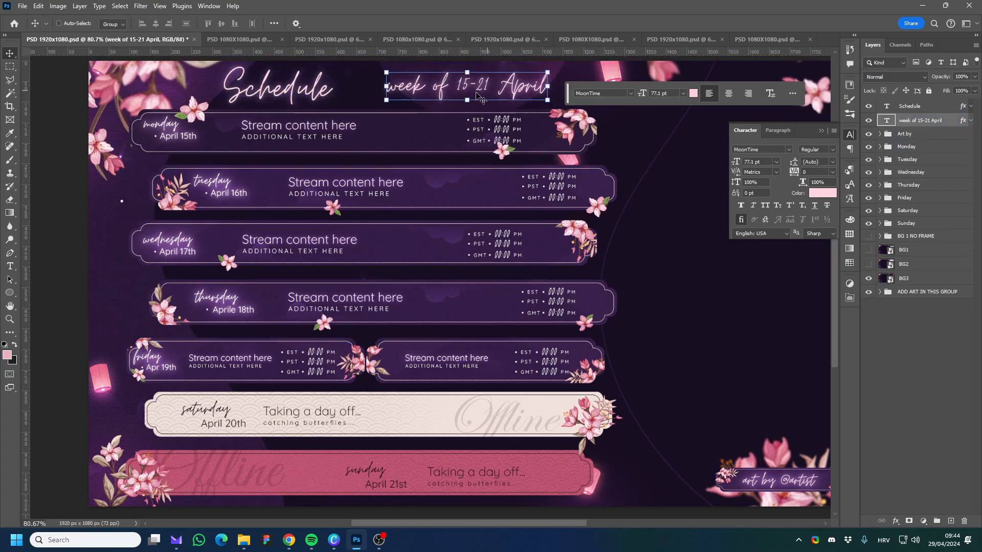
click(955, 108)
drag(254, 82, 250, 82)
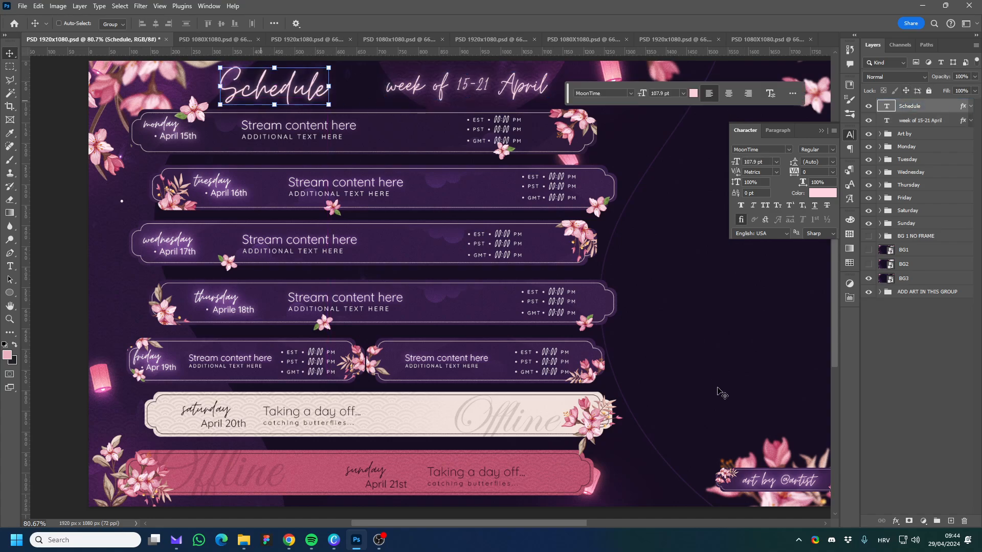
Move the Art by group slightly left and down over the flowers in the canvas's lower-right corner.
drag(536, 524, 596, 523)
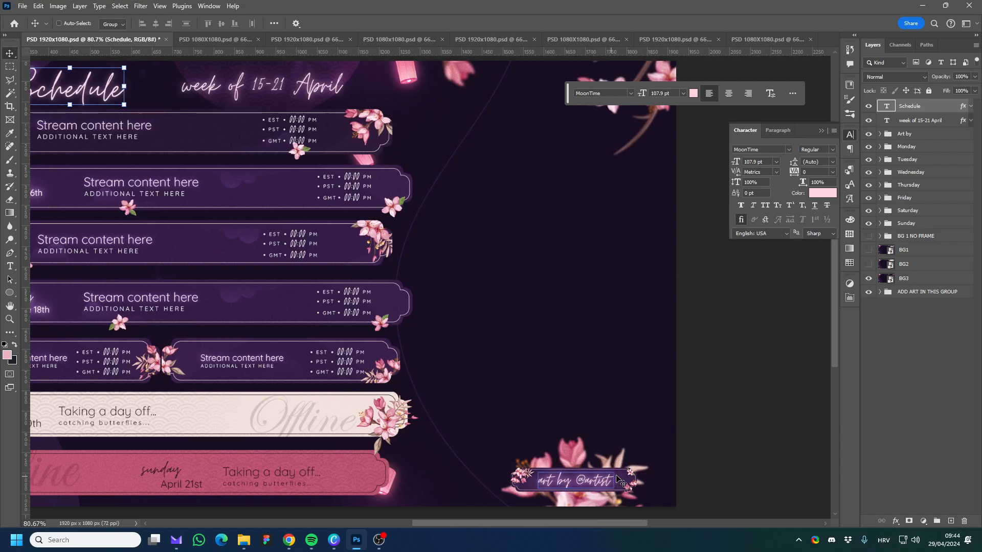
click(908, 134)
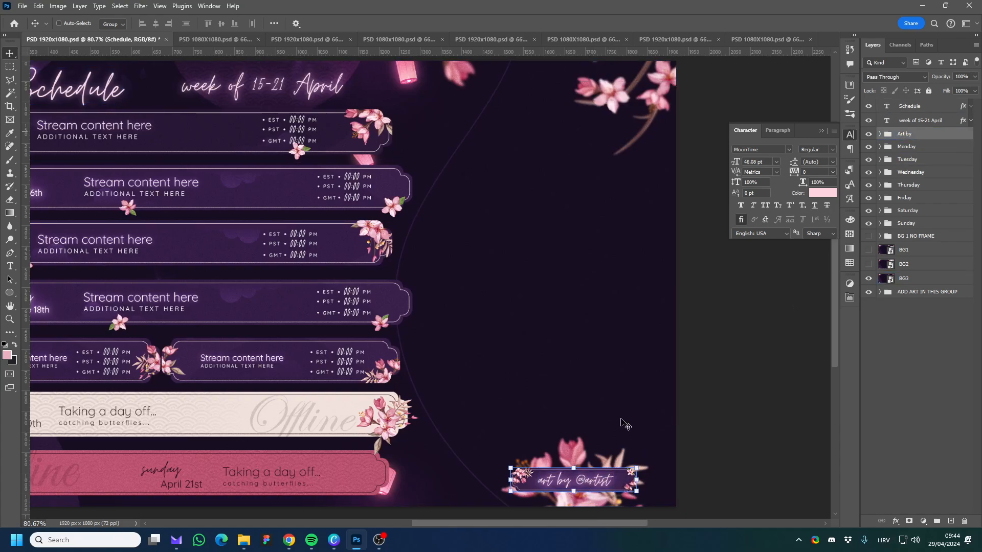
mouse_move(593, 473)
mouse_down()
mouse_move(569, 261)
mouse_move(471, 416)
mouse_move(487, 464)
mouse_move(580, 485)
mouse_up()
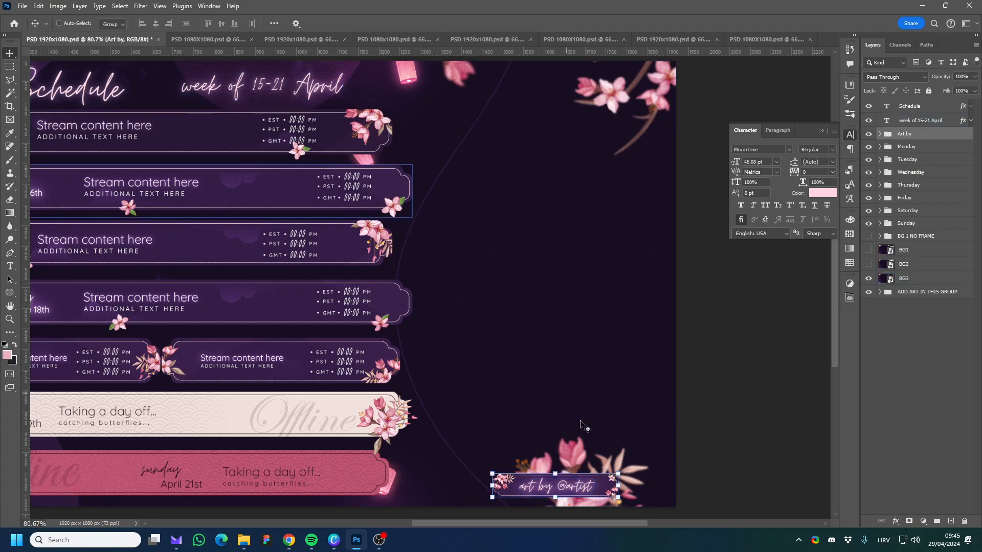
drag(573, 488, 576, 485)
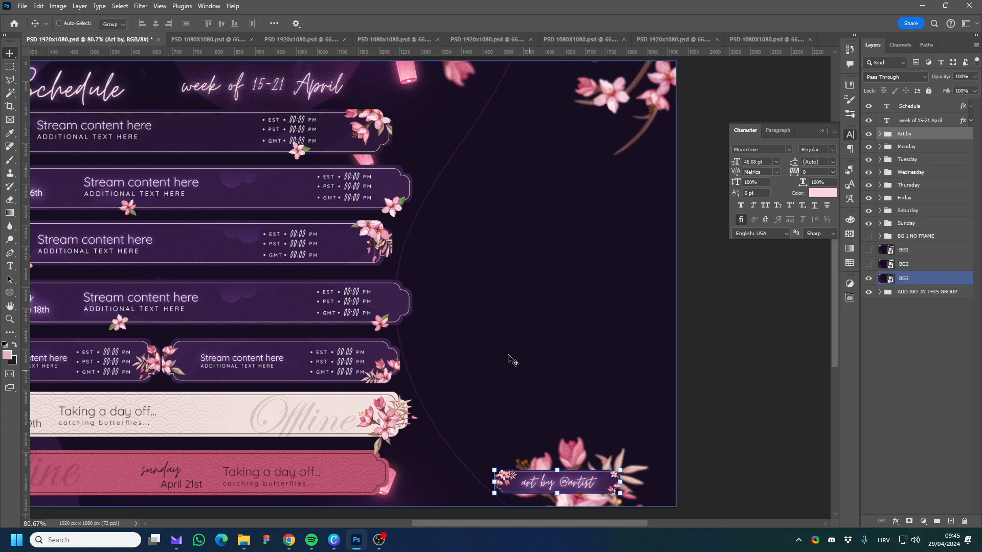
Try moving Monday's banner to the left and Tuesday's banner to the right, and undo both moves.
scroll(445, 287, down, 1)
click(928, 149)
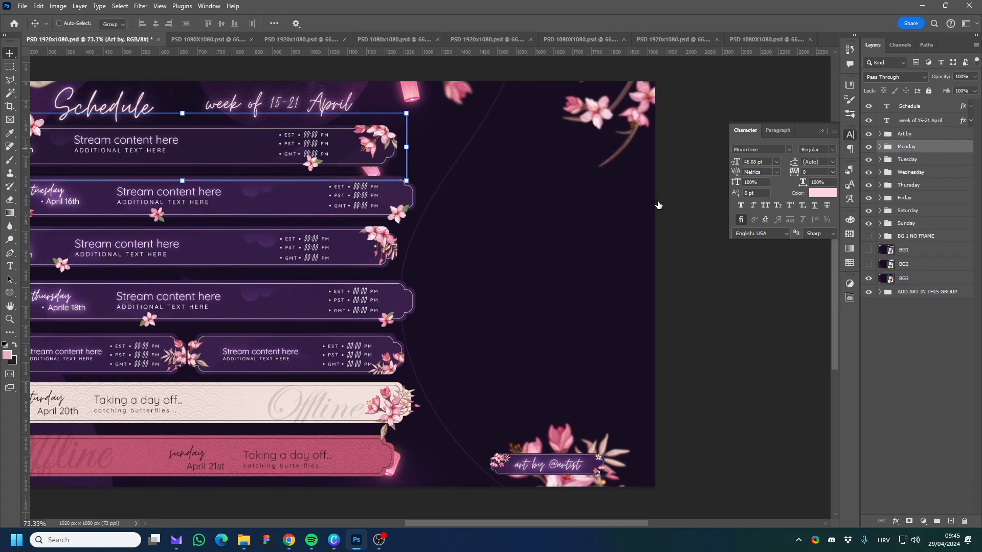
scroll(438, 169, left, 5)
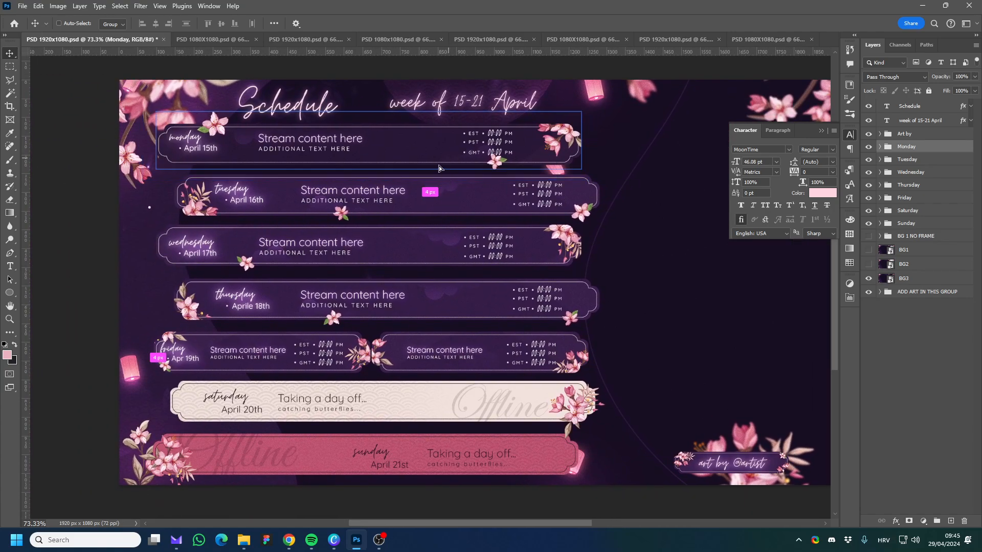
drag(439, 168, 402, 154)
click(908, 159)
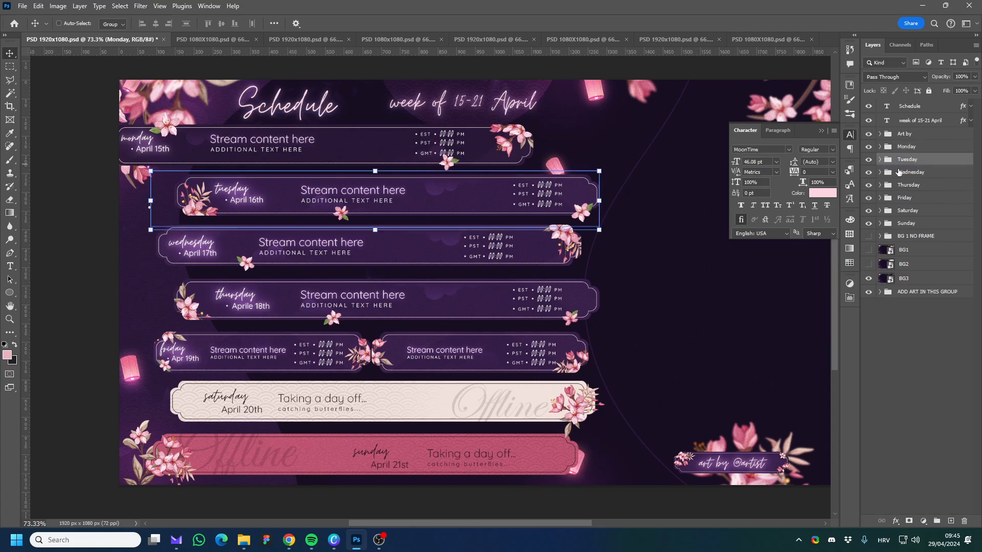
drag(526, 199, 643, 188)
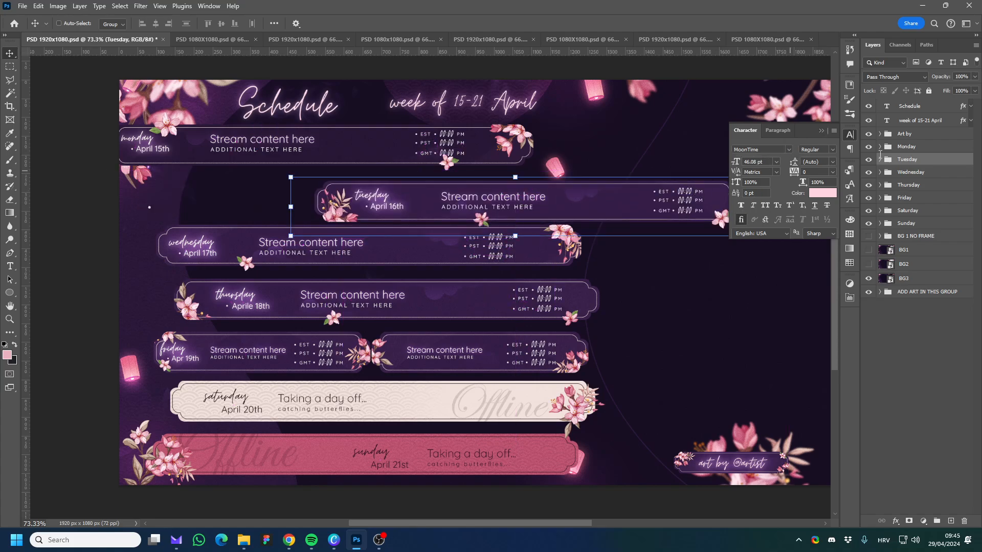
ctrl+click(820, 136)
key(ctrl+z)
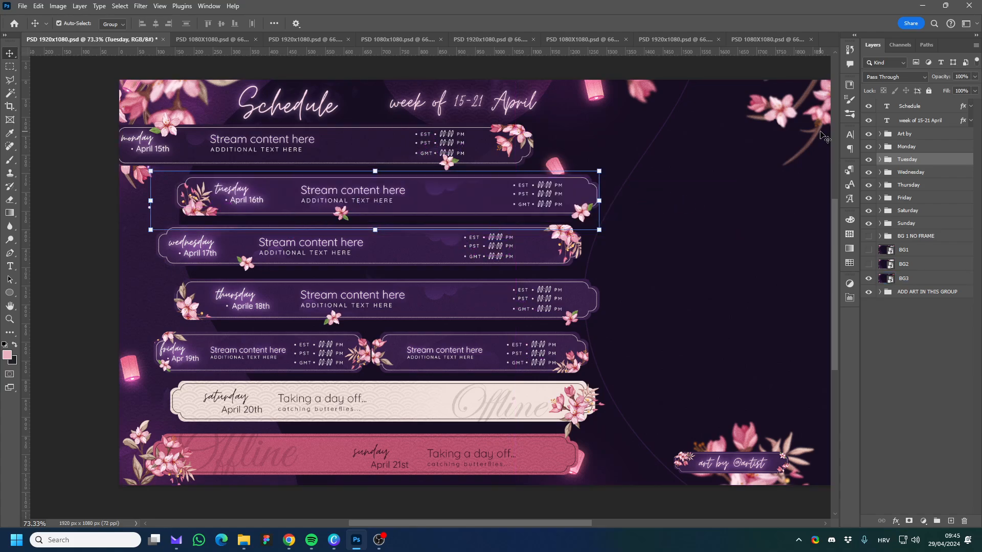
key(ctrl+z)
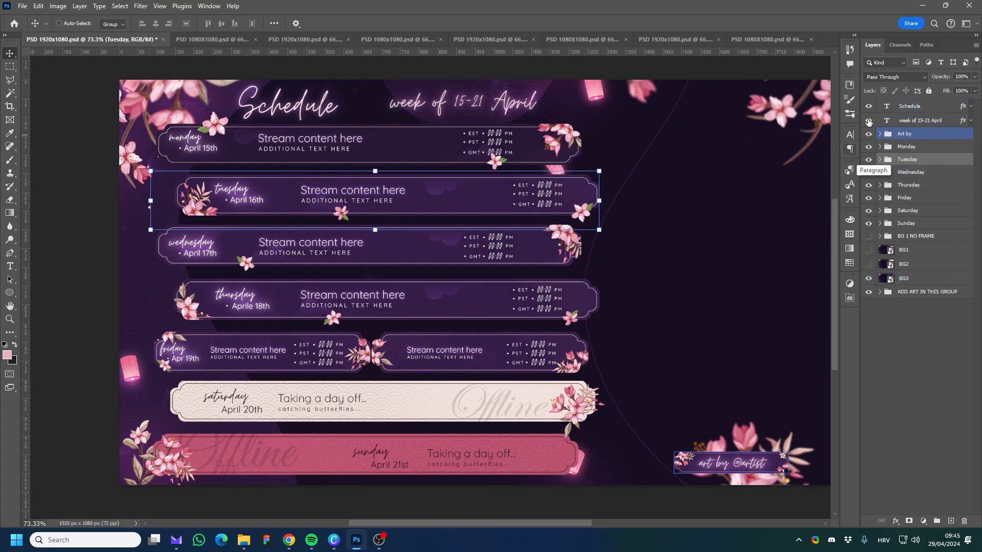
Hide the Schedule title, the week of 15-21 April text and the Art by group, and select the Monday through Sunday groups.
mouse_move(868, 122)
mouse_down()
mouse_move(868, 134)
mouse_move(865, 111)
mouse_up()
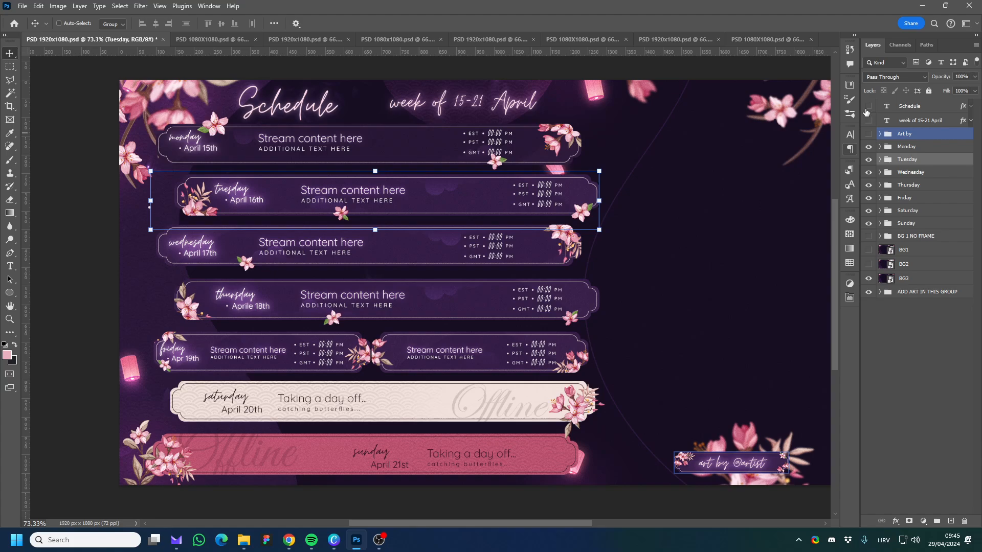
click(907, 146)
shift+click(921, 224)
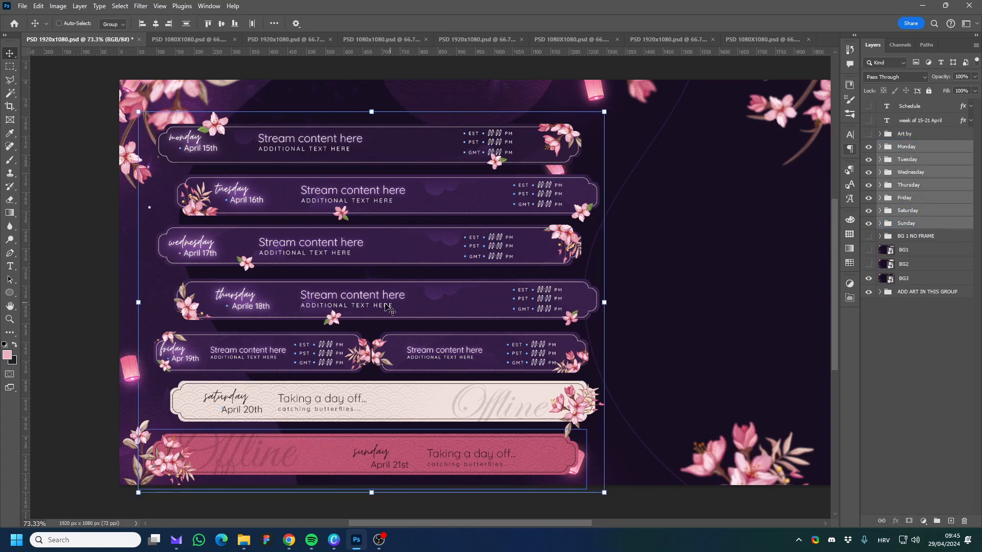
click(920, 148)
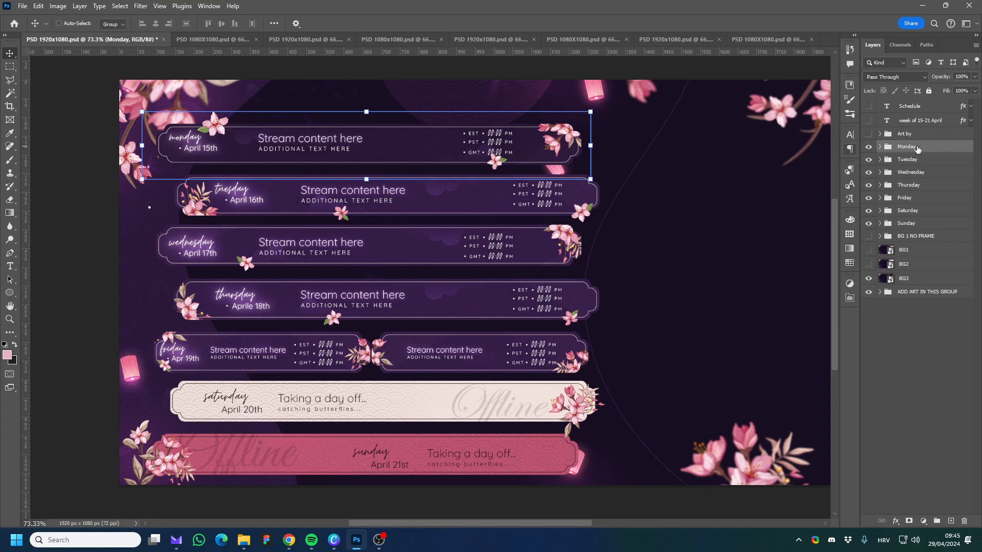
shift+click(910, 229)
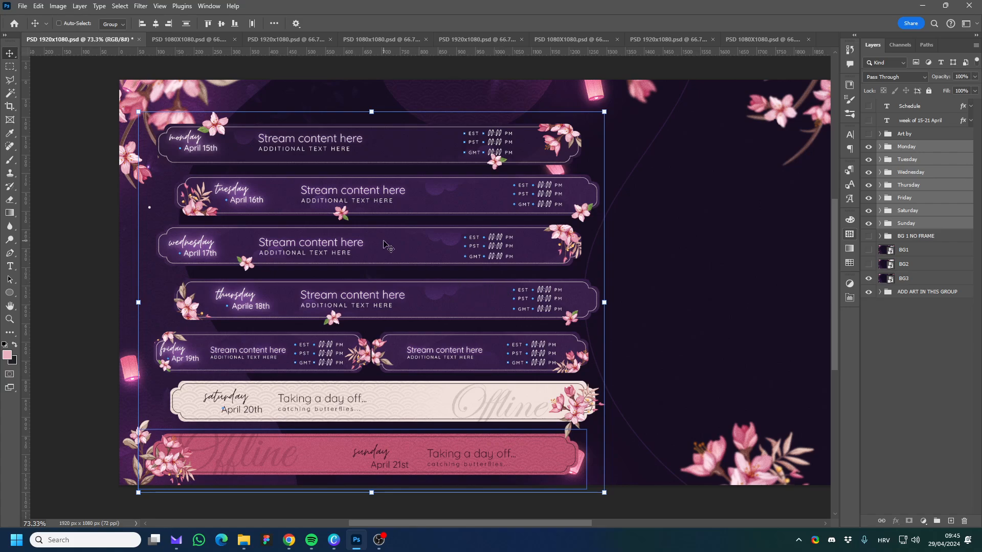
Align the seven day banners by their horizontal centers and place them together on the left half of the canvas.
drag(534, 232, 601, 241)
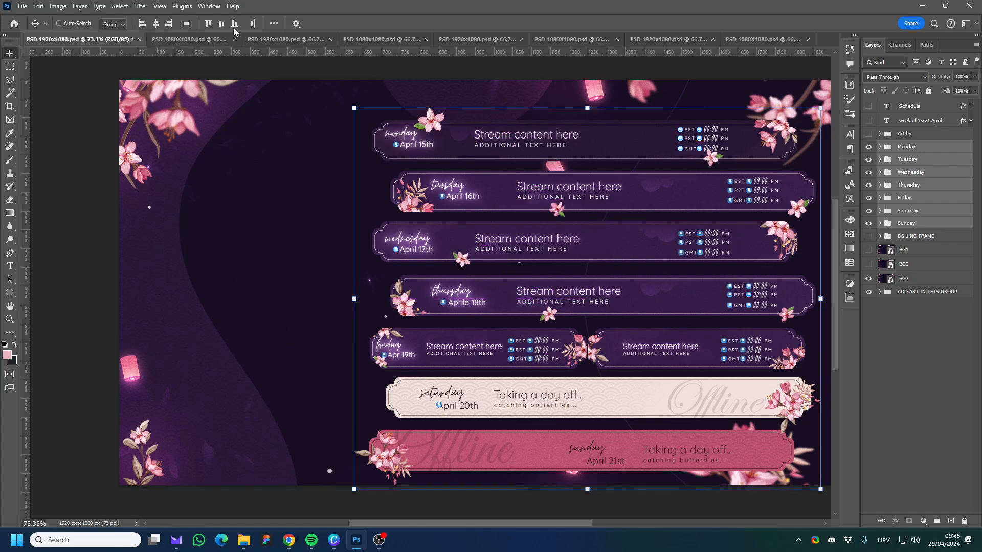
click(156, 24)
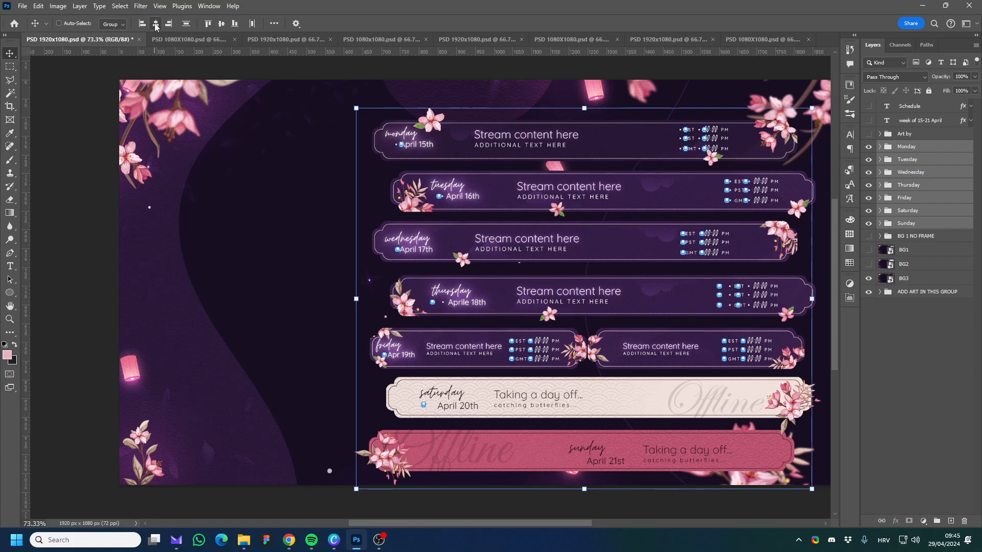
drag(594, 245, 607, 246)
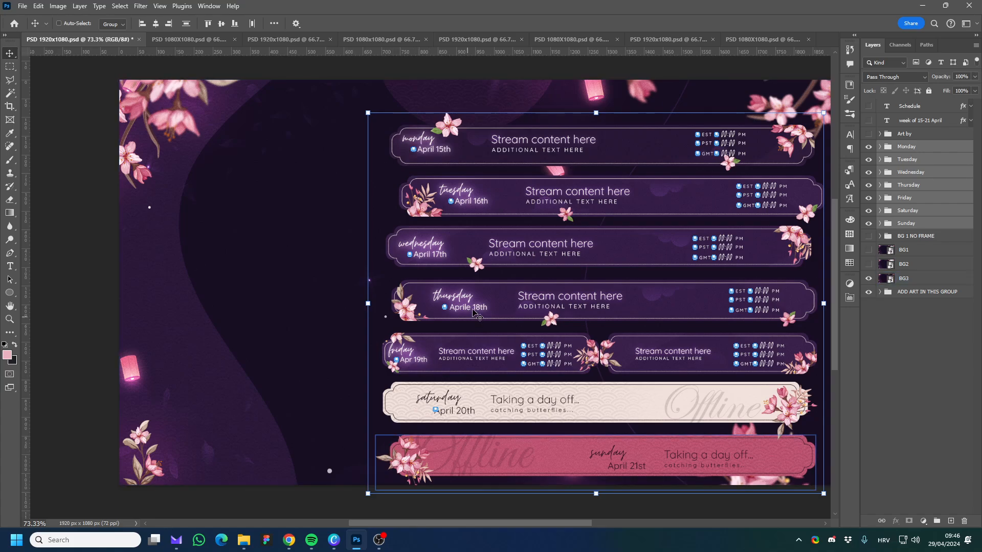
drag(591, 315, 596, 281)
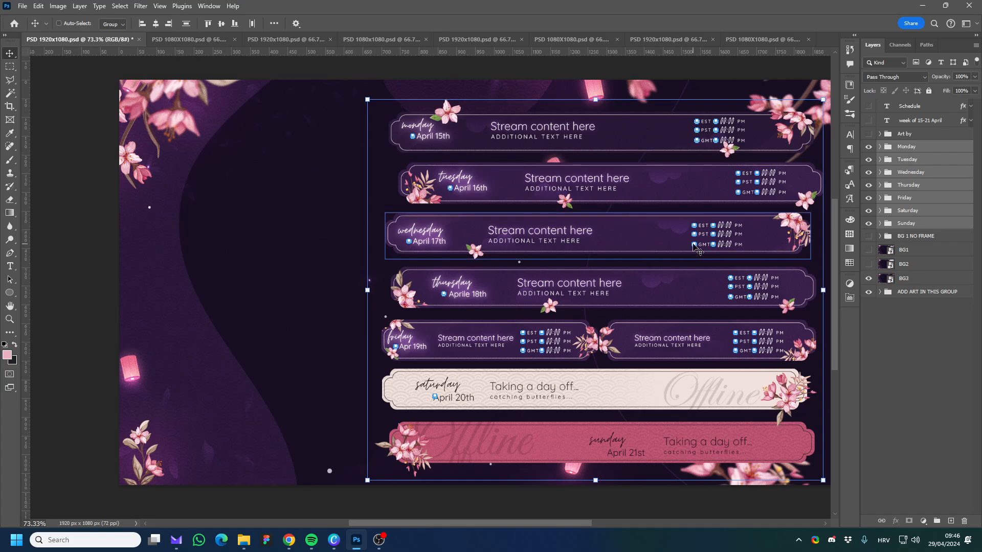
drag(674, 250, 425, 251)
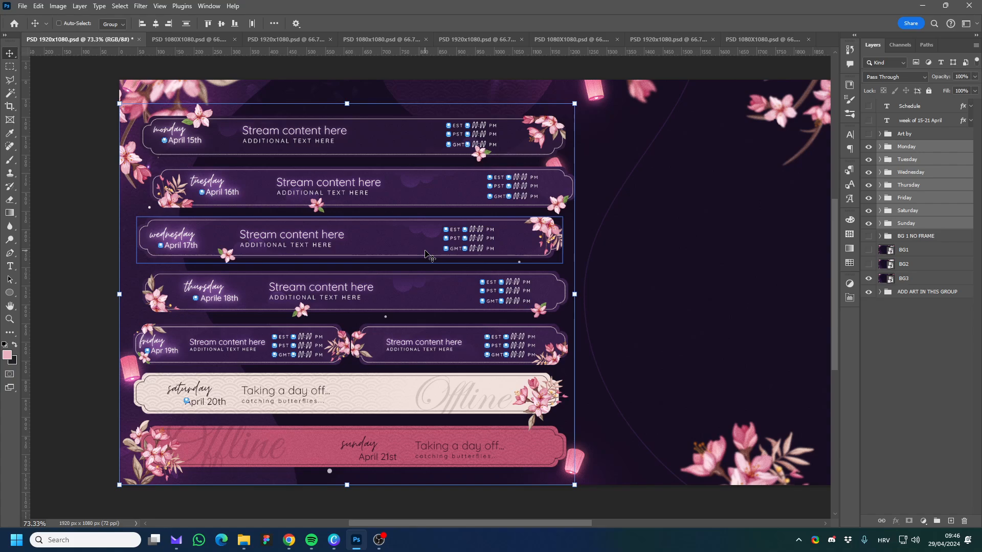
View the blue, pink and burgundy 1920x1080 schedule documents and return to the purple one.
click(286, 39)
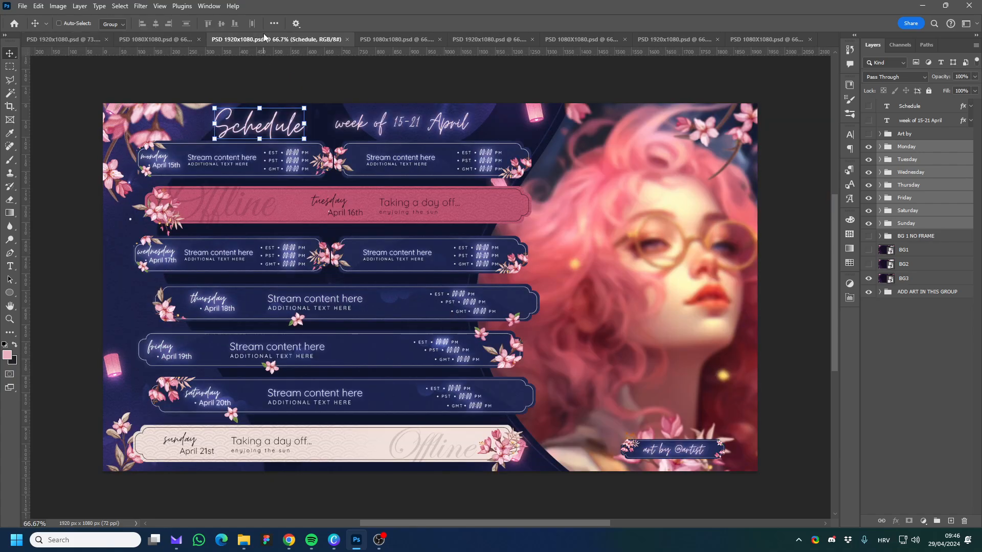
click(481, 38)
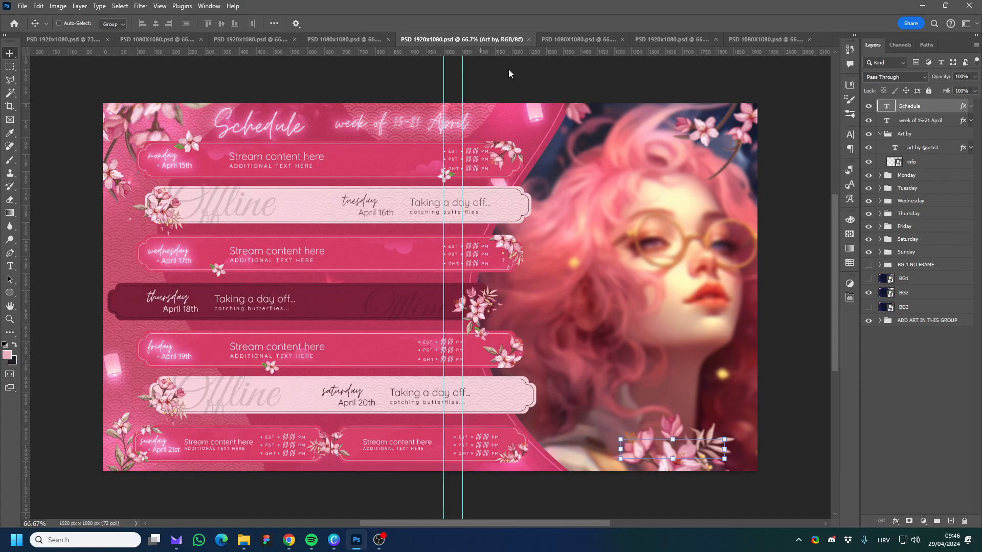
click(670, 40)
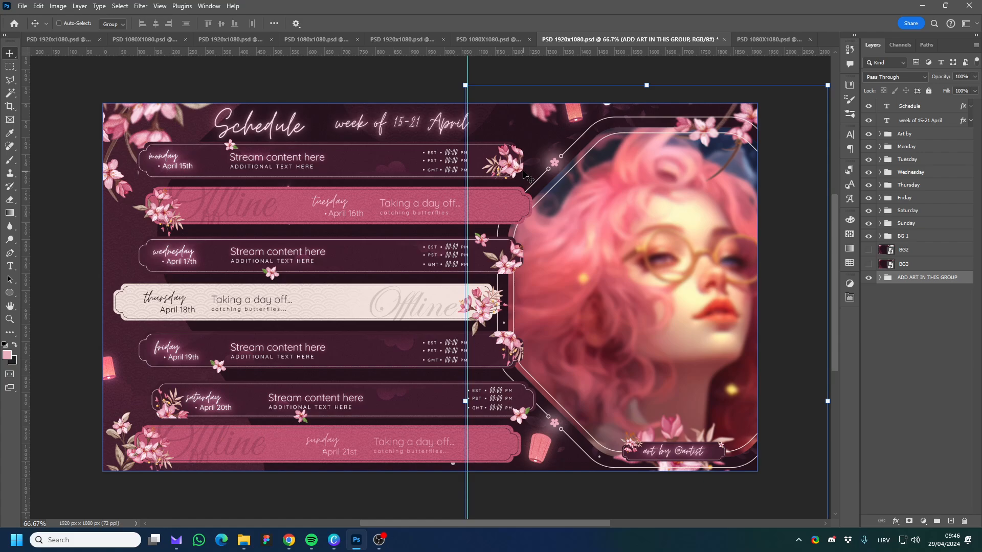
click(44, 39)
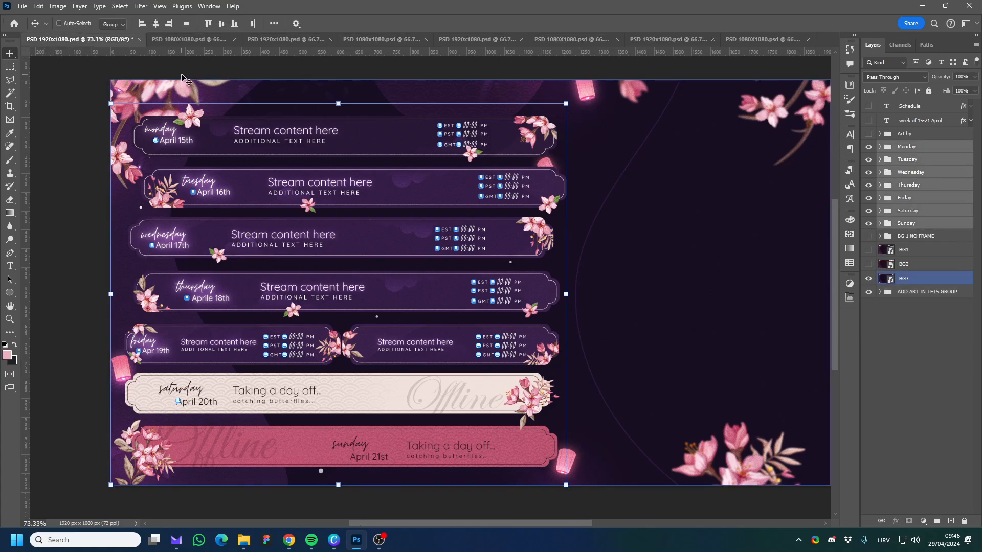
In the purple PSD 1080X1080.psd, shift the title, week text and day banners slightly right, and compare it with the 1920x1080 version.
click(188, 42)
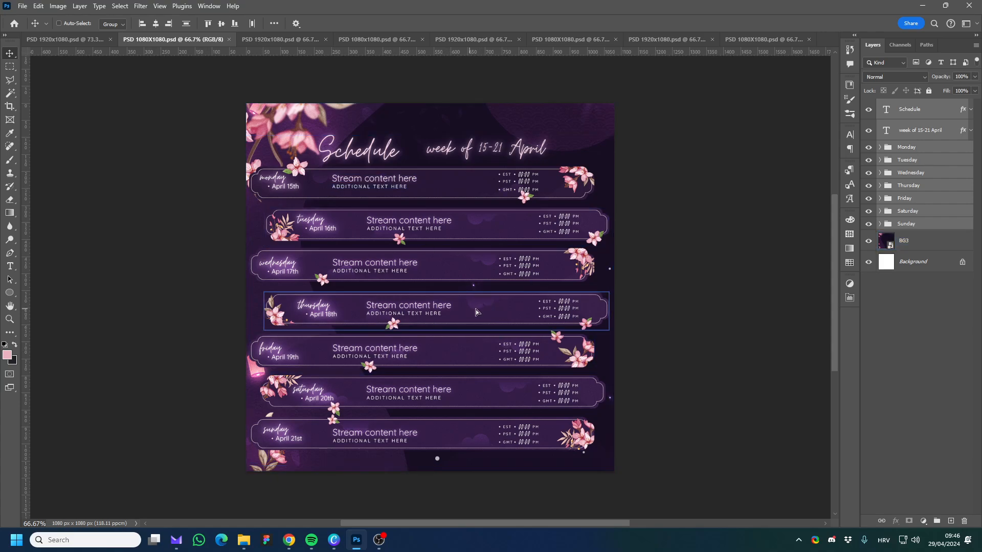
drag(475, 309, 475, 310)
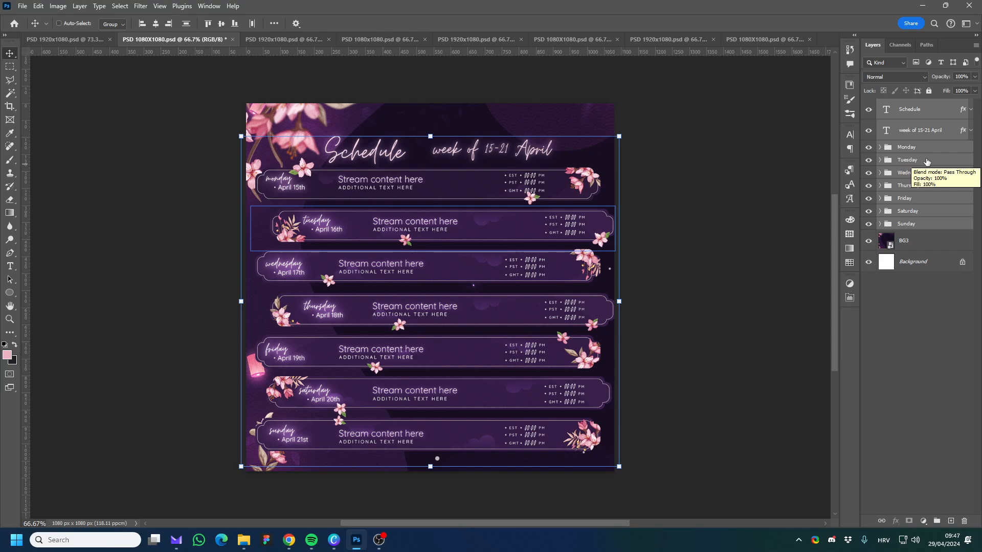
click(66, 39)
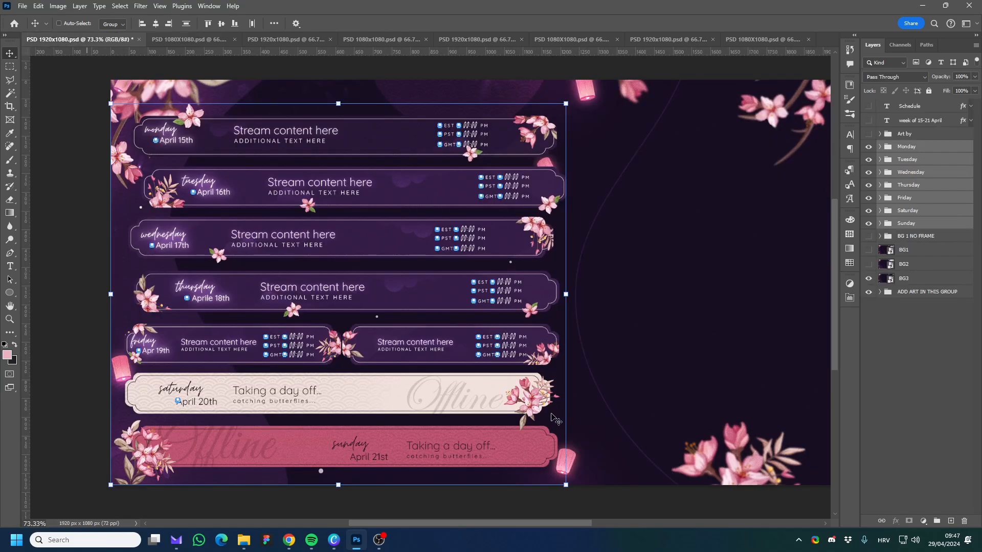
click(201, 40)
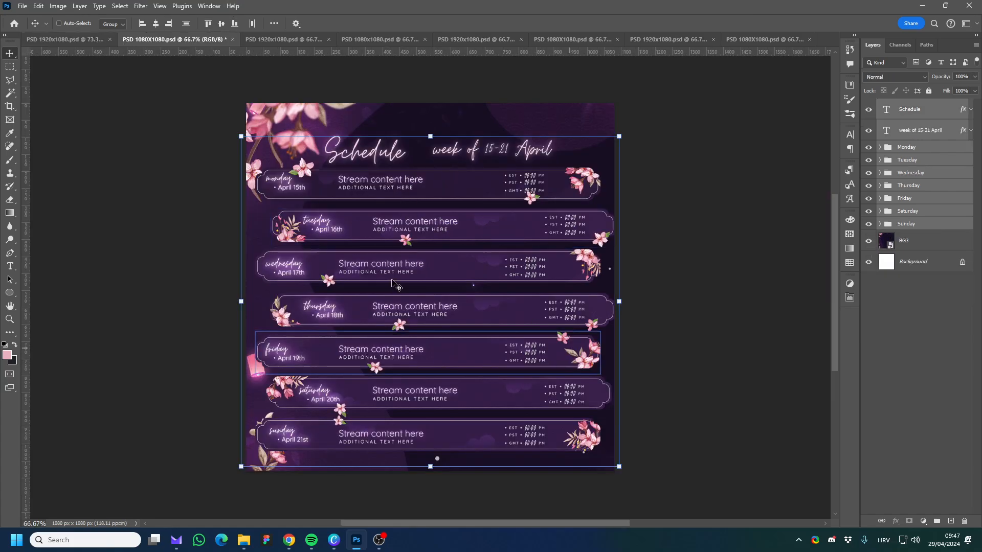